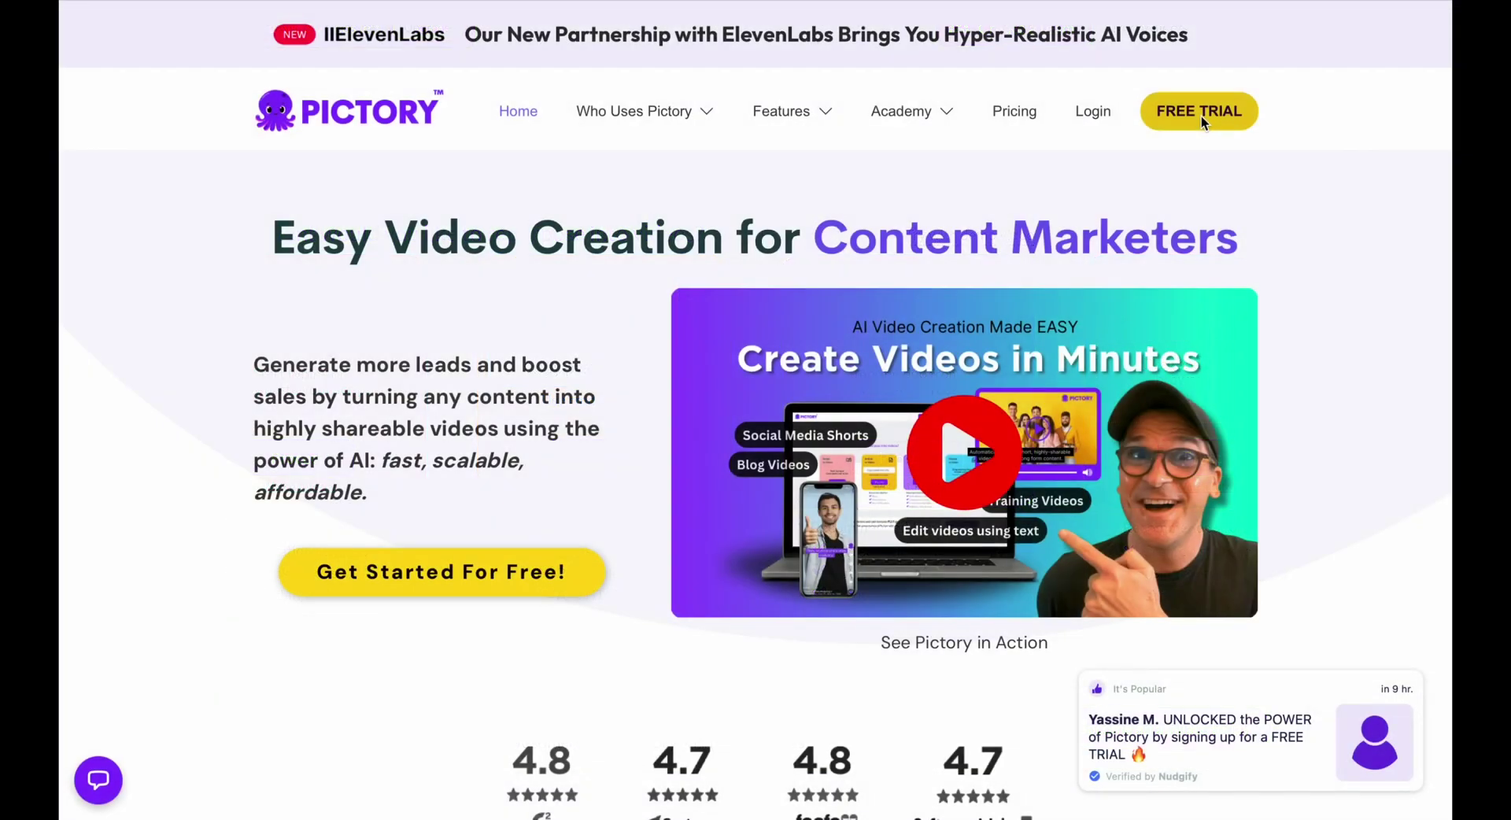
# - Sign up for a Pictory free trial and reach the account dashboard
pyautogui.click(1201, 112)
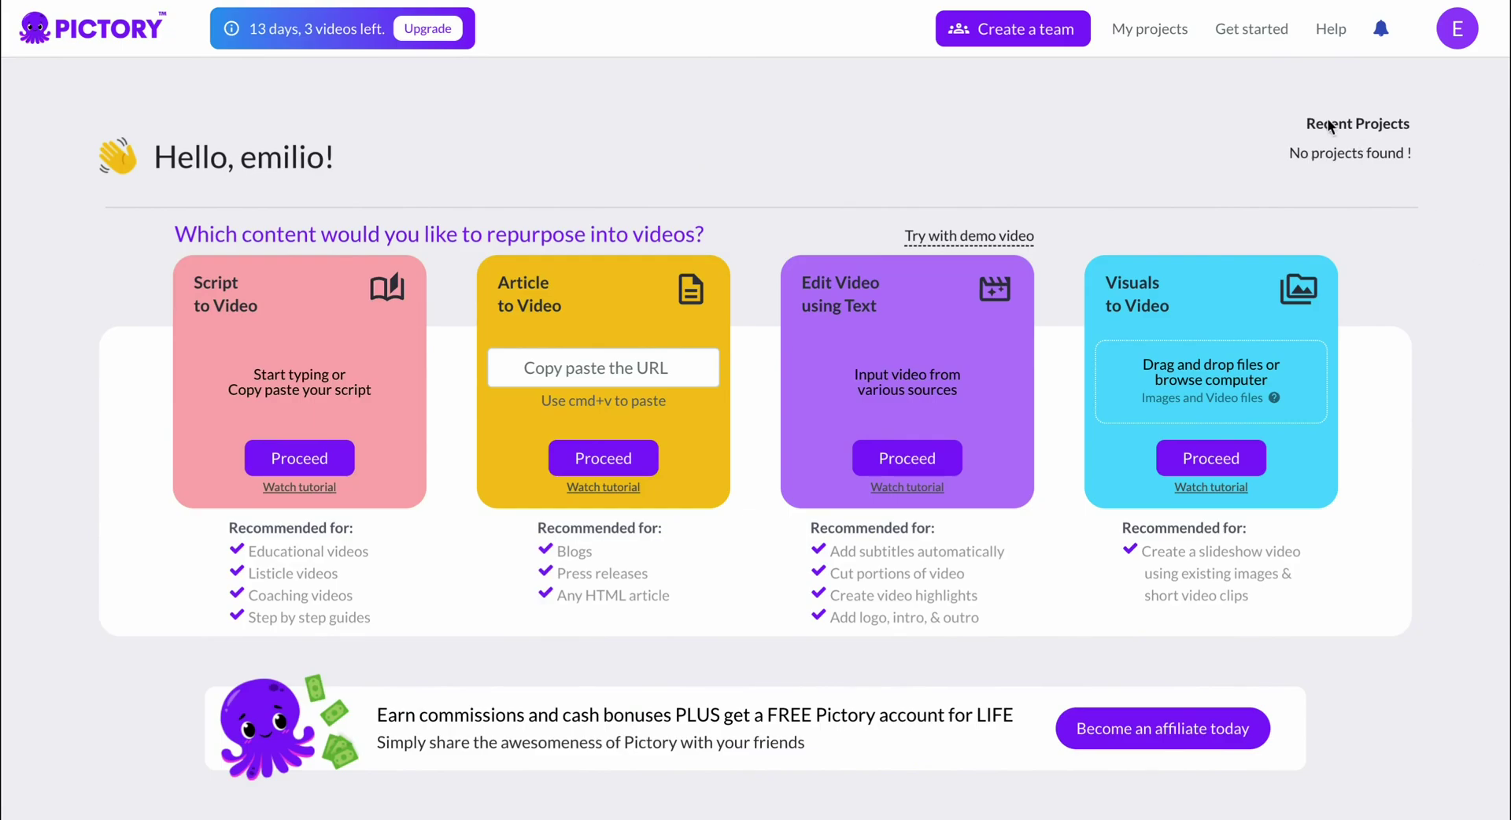
# - Raise the Premium plan's videos-per-month slider so each video allows 7 minutes
pyautogui.click(429, 30)
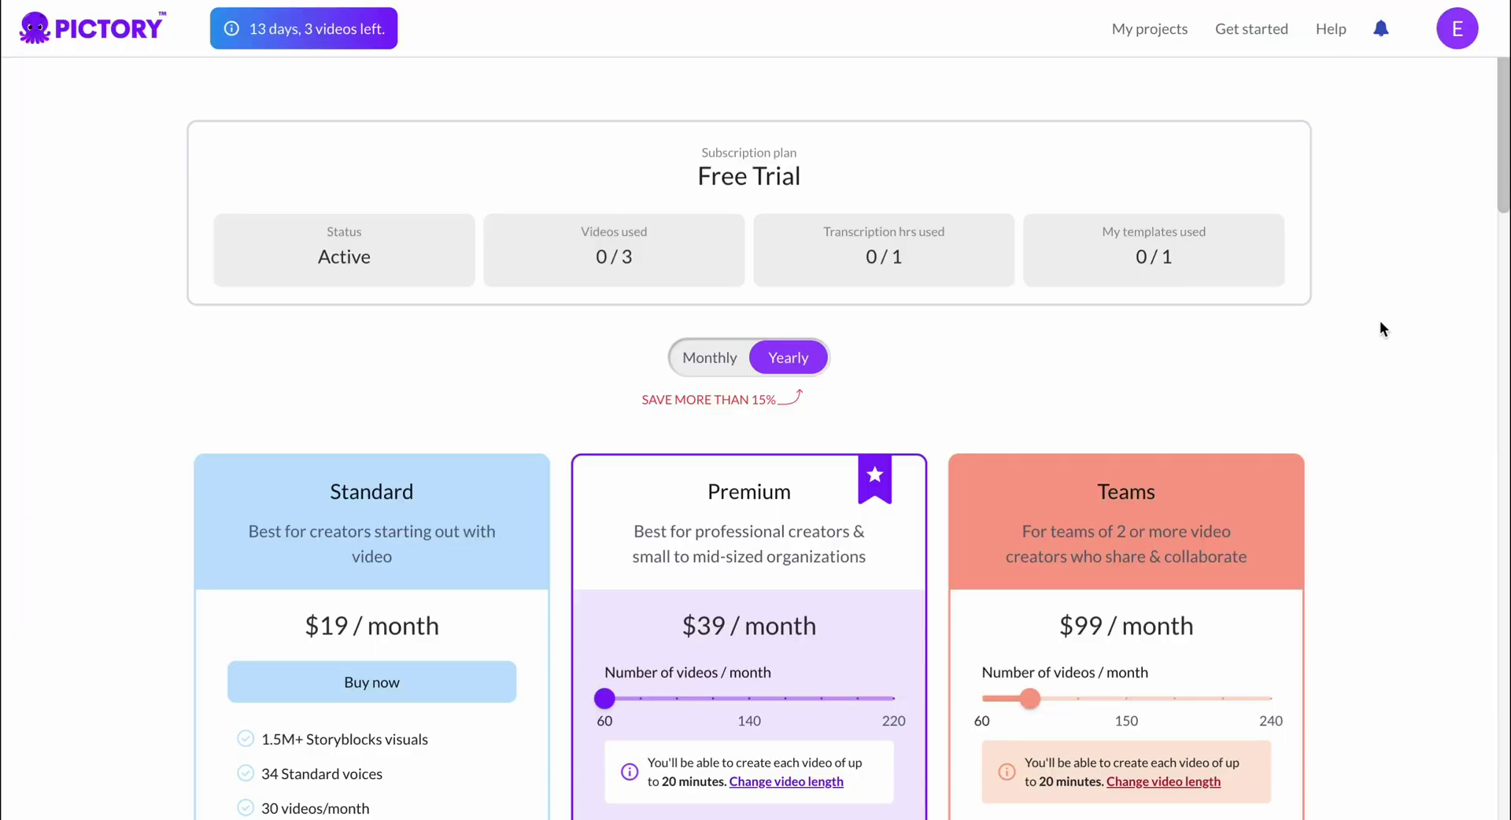
pyautogui.scroll(-2, 1380, 323)
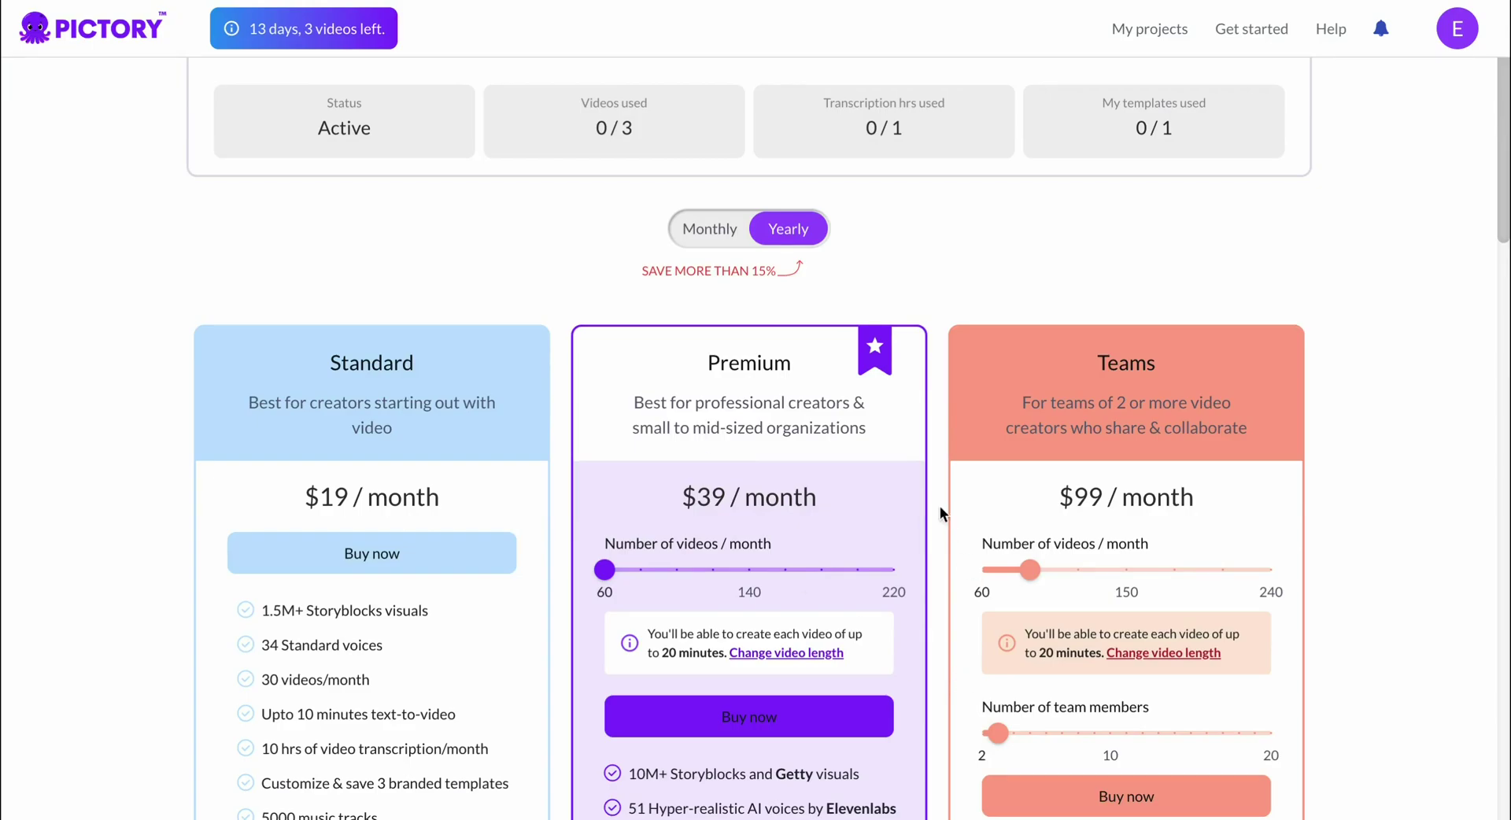
pyautogui.moveTo(604, 570)
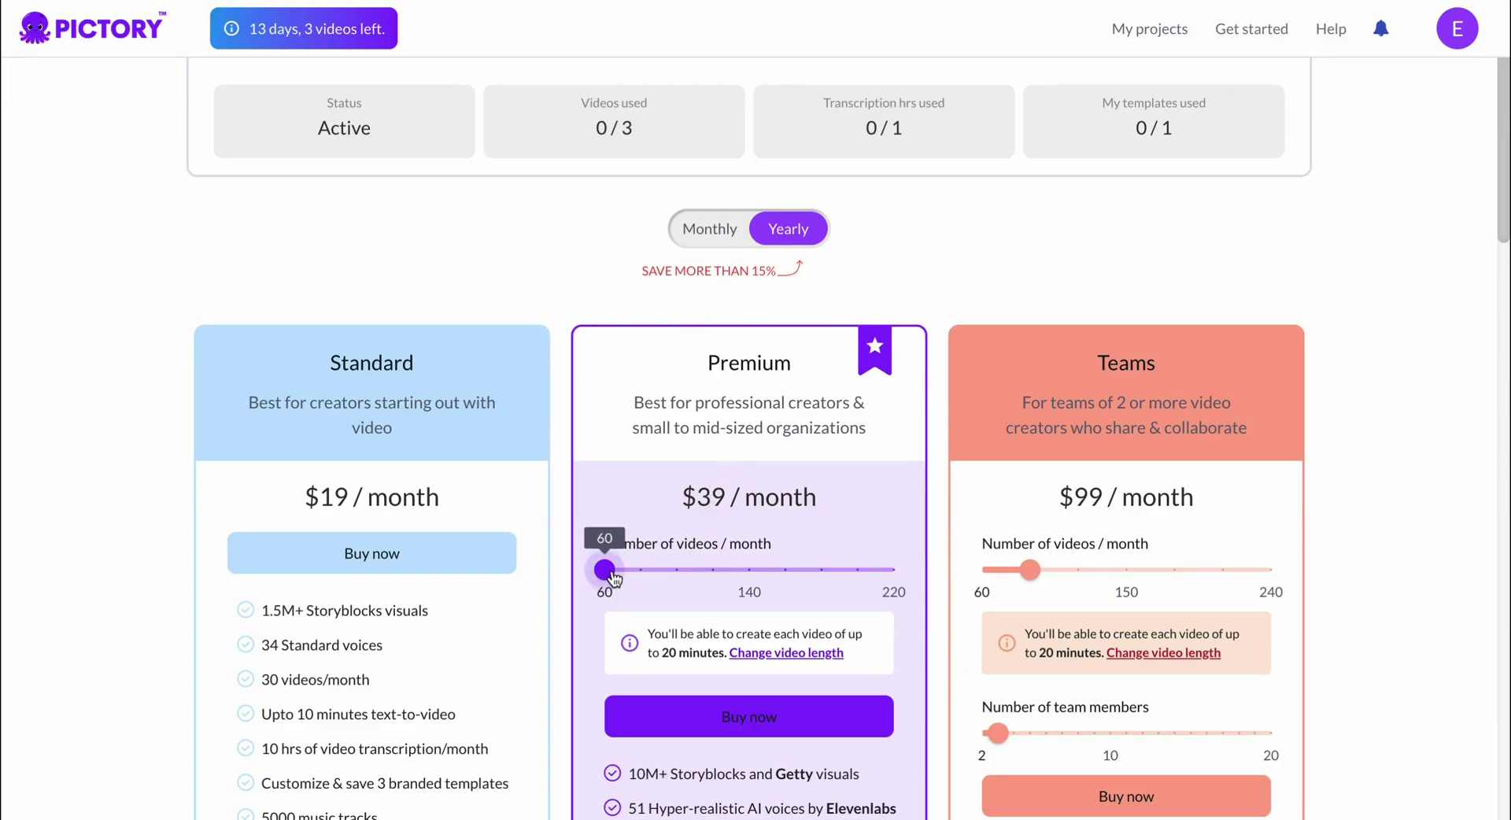
pyautogui.moveTo(604, 571)
pyautogui.mouseDown()
pyautogui.moveTo(857, 579)
pyautogui.moveTo(788, 579)
pyautogui.mouseUp()
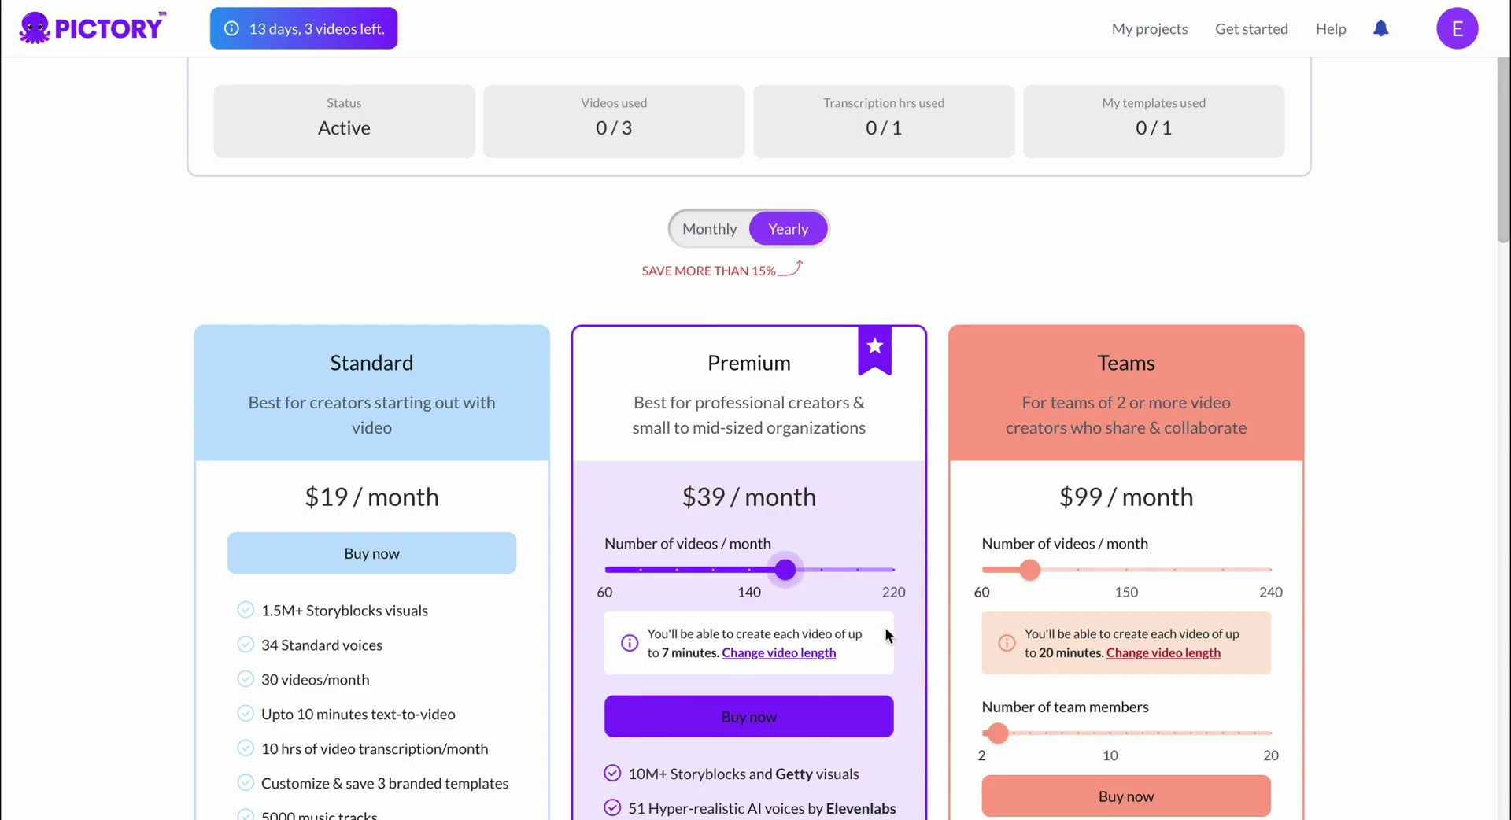
pyautogui.scroll(-3, 767, 717)
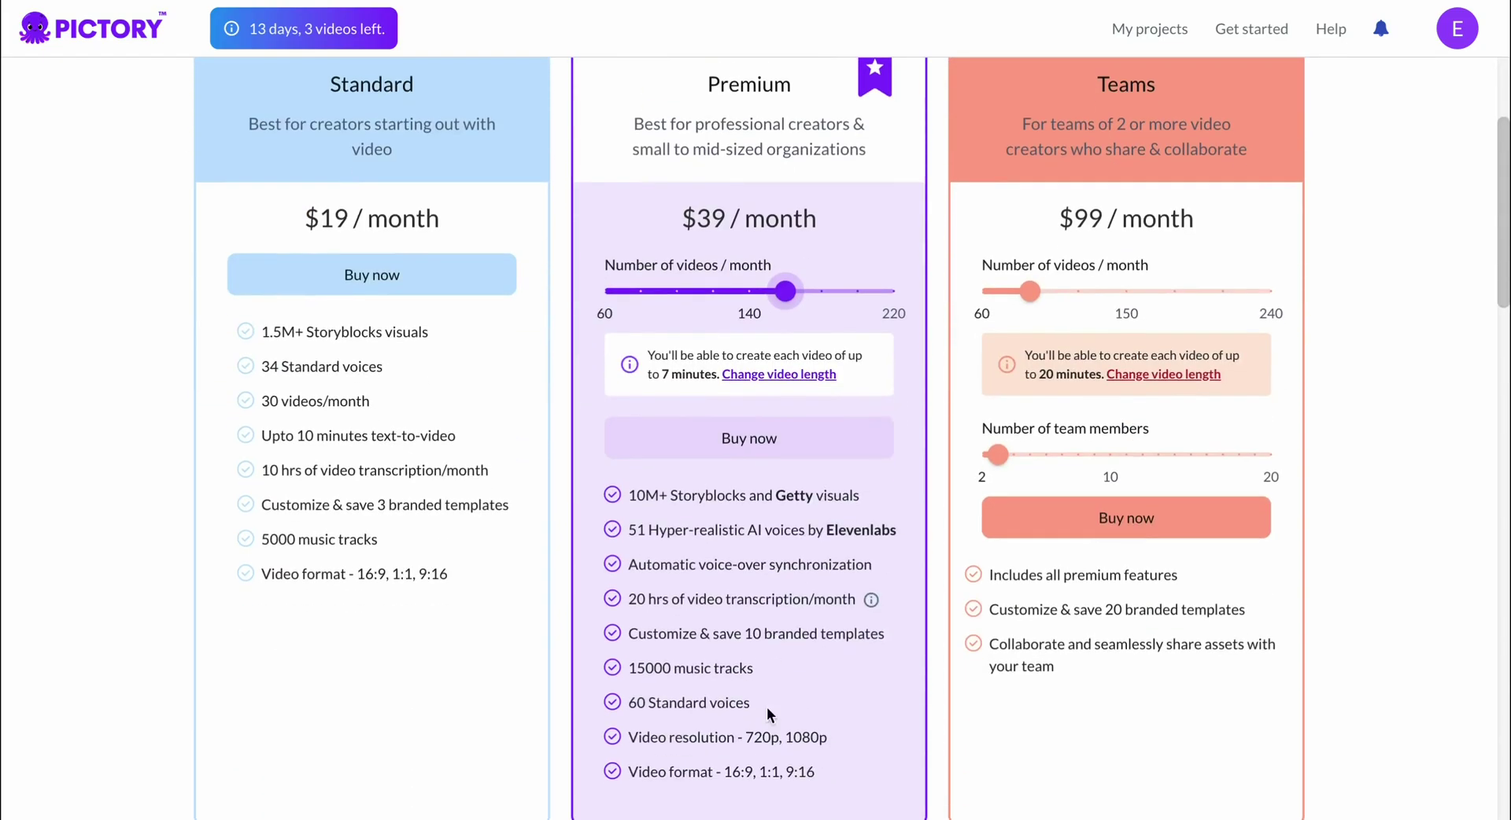
# - Buy the yearly Premium plan with coupon dz44, cutting the total to $374.40
pyautogui.click(720, 437)
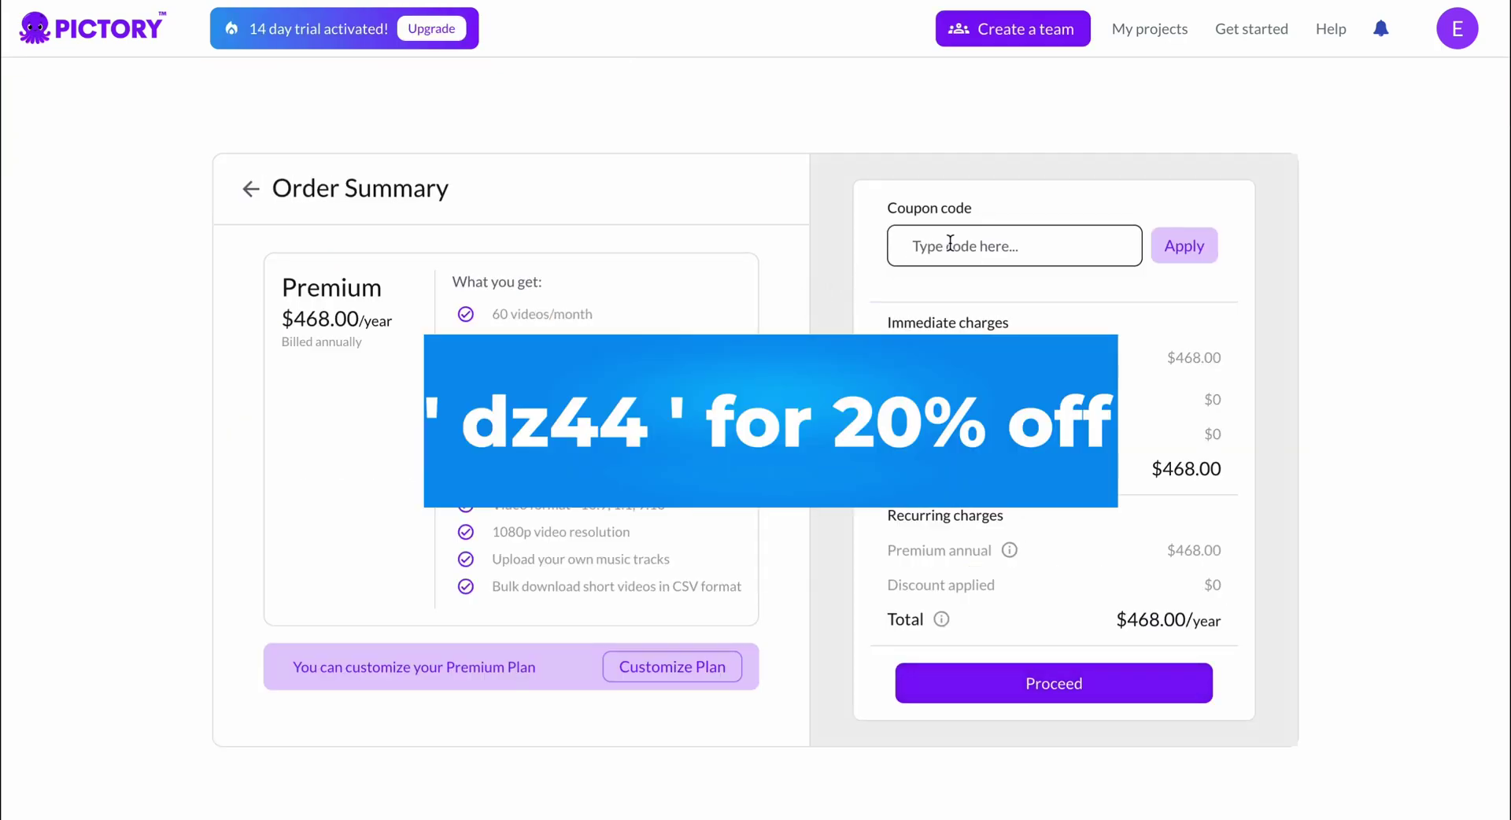
pyautogui.click(950, 244)
pyautogui.write('dz')
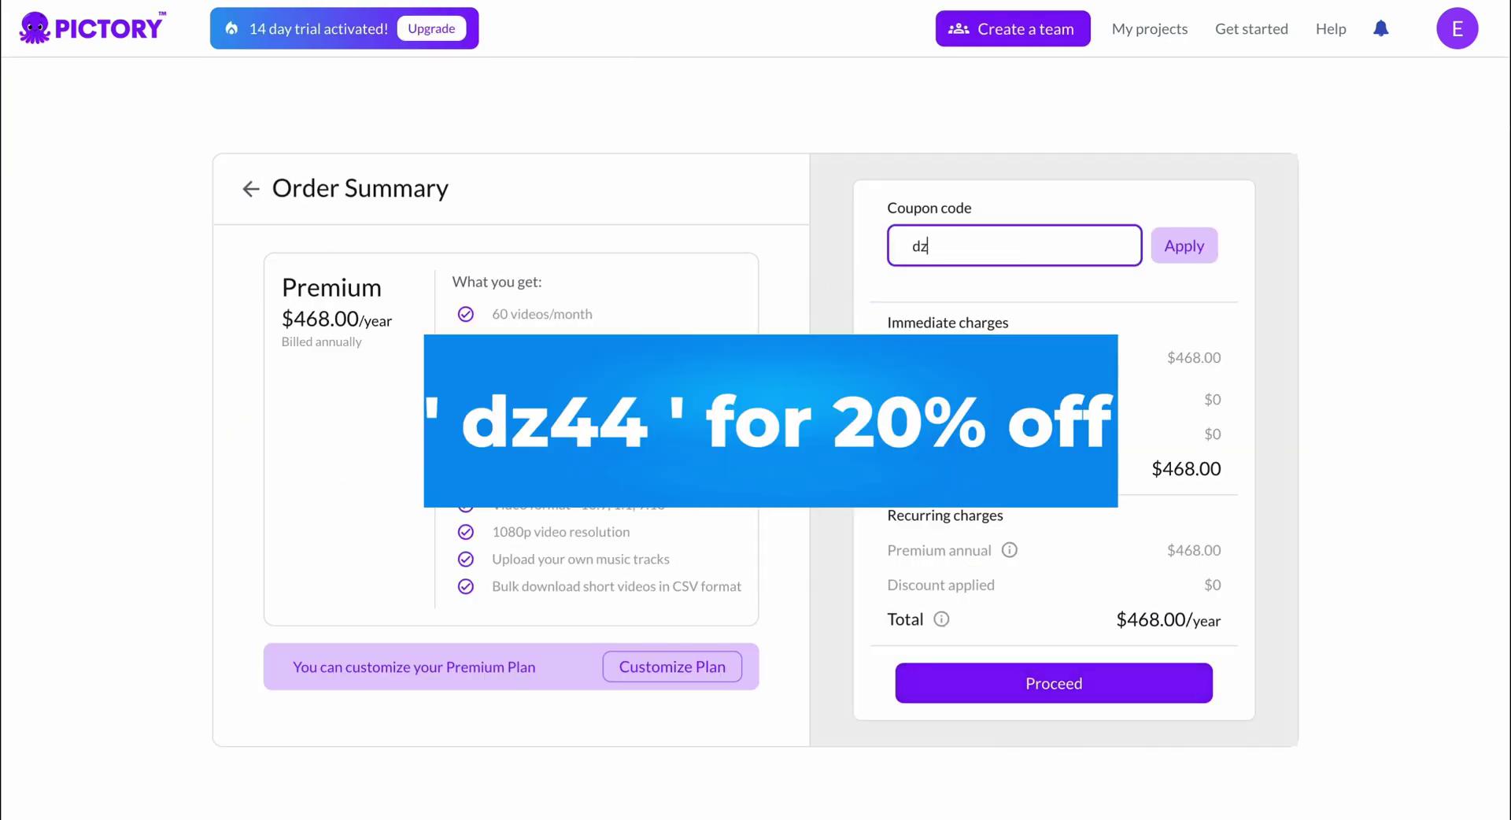
pyautogui.write('44')
pyautogui.click(1180, 246)
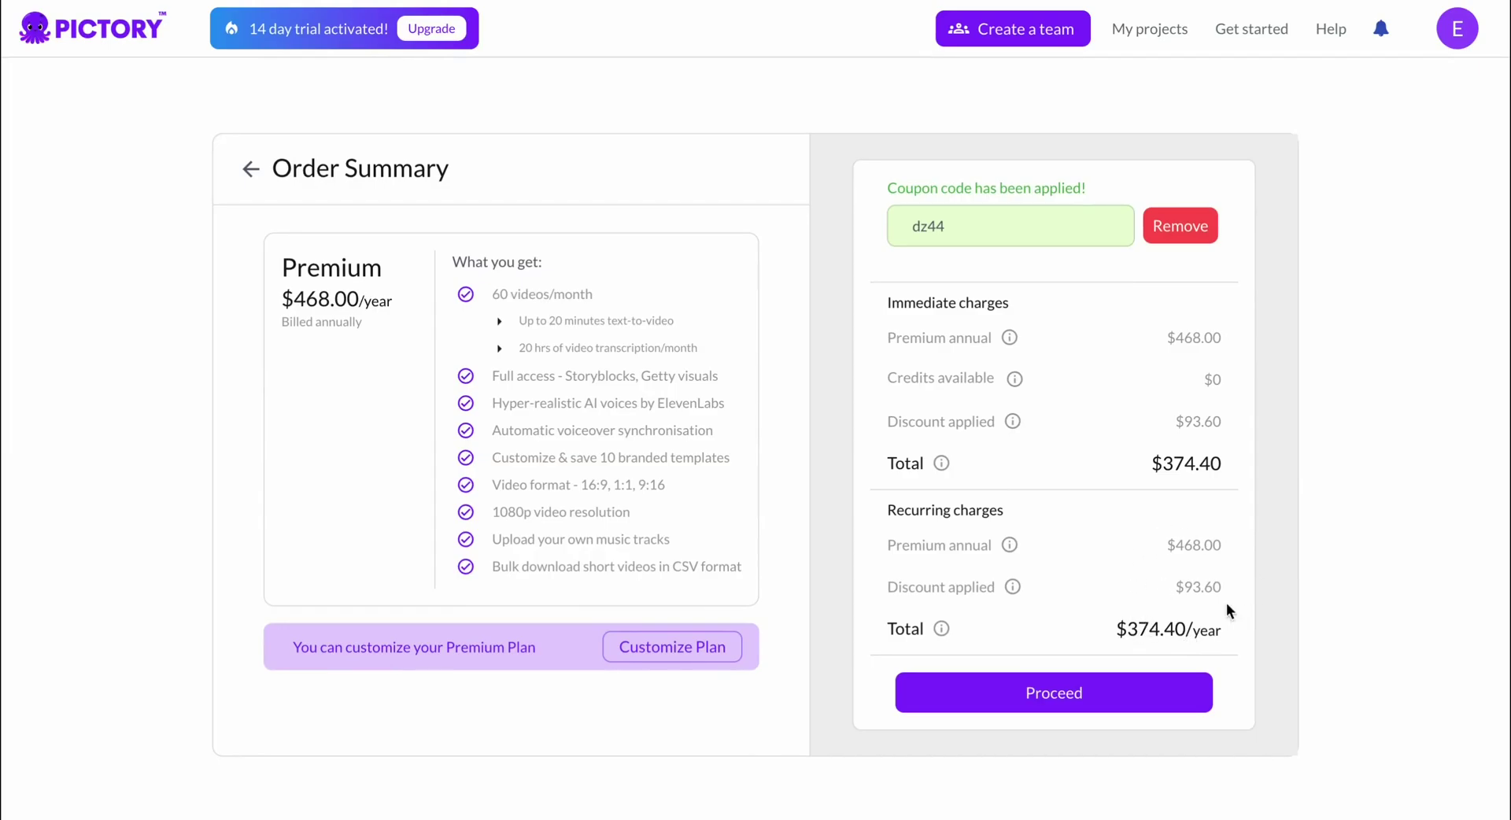
pyautogui.click(1134, 693)
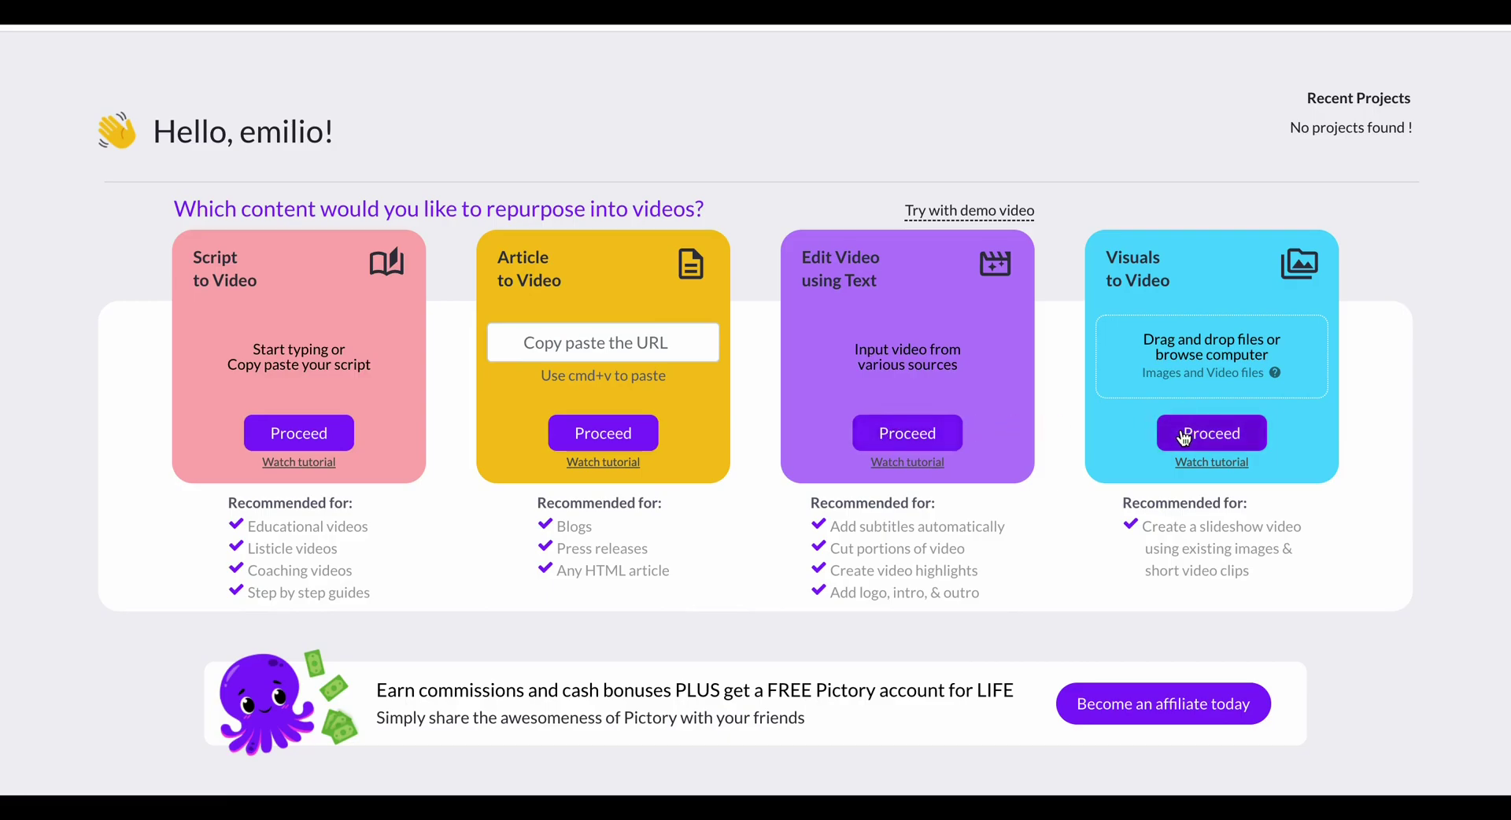
# - Start a Script to Video project and paste in the London top-10 sightseeing script
pyautogui.click(295, 433)
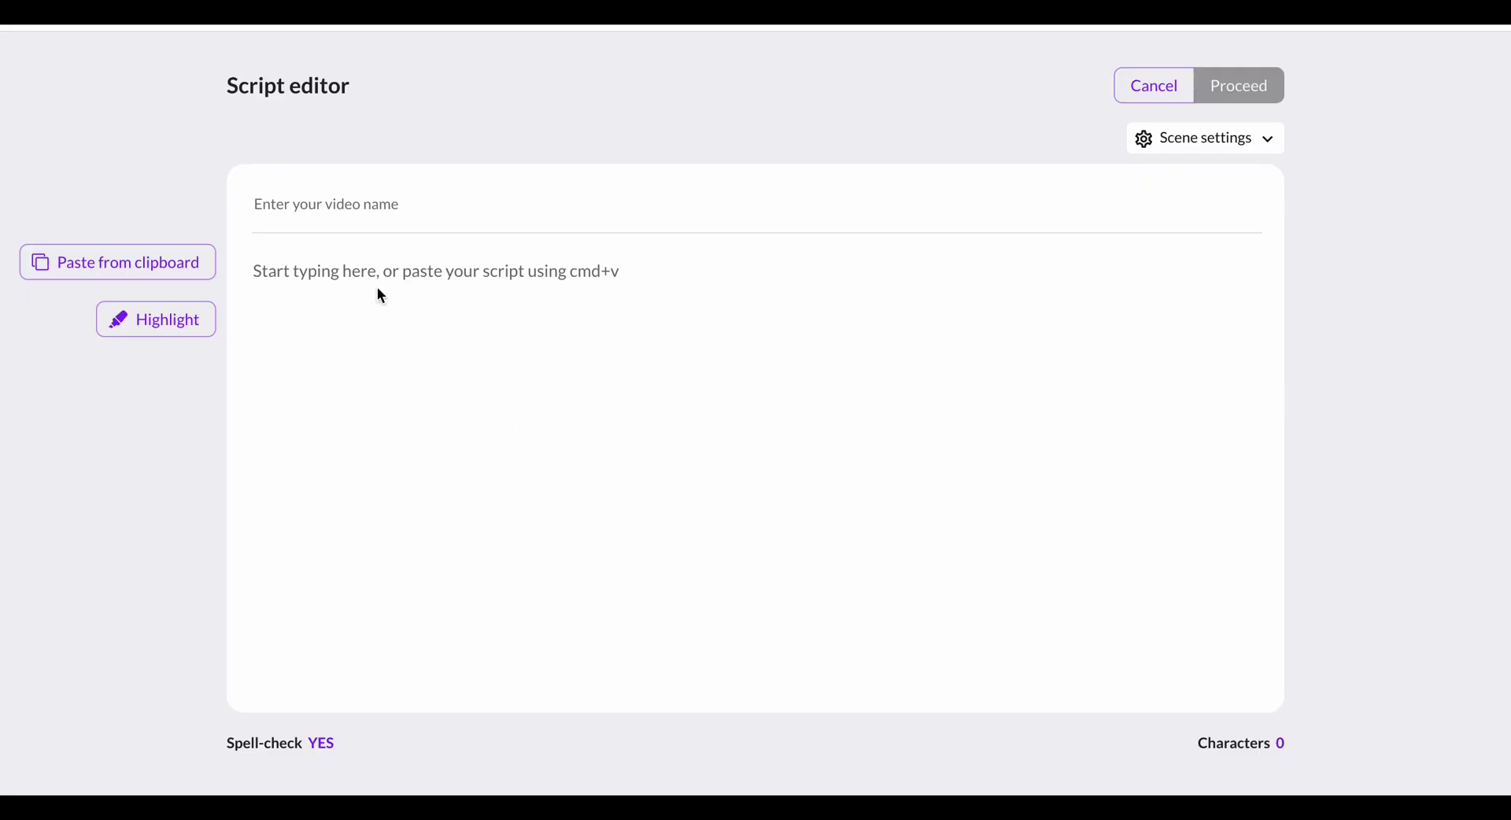
pyautogui.click(358, 267)
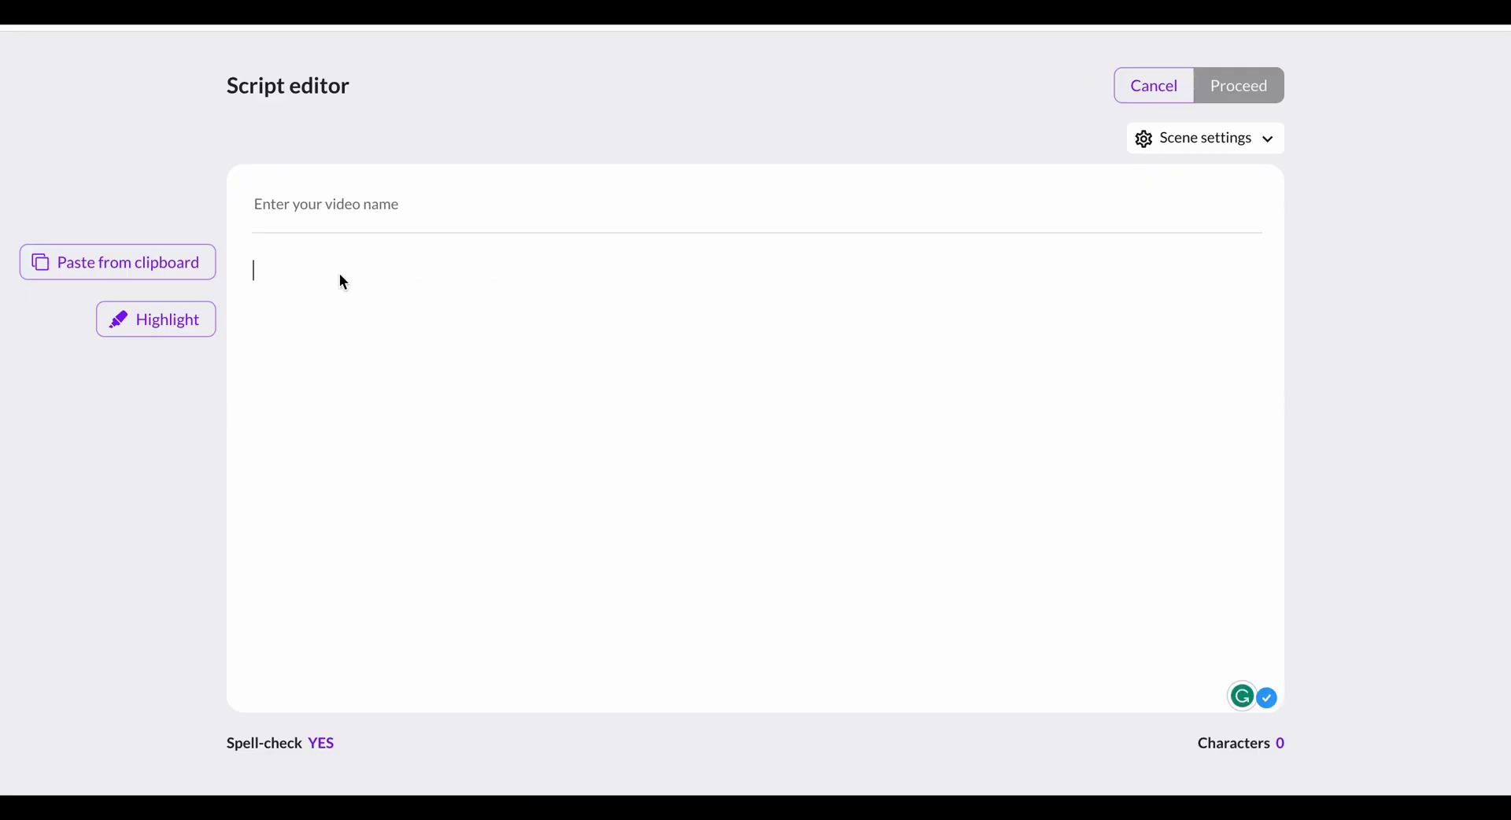
pyautogui.hotkey('ctrl', 'v')
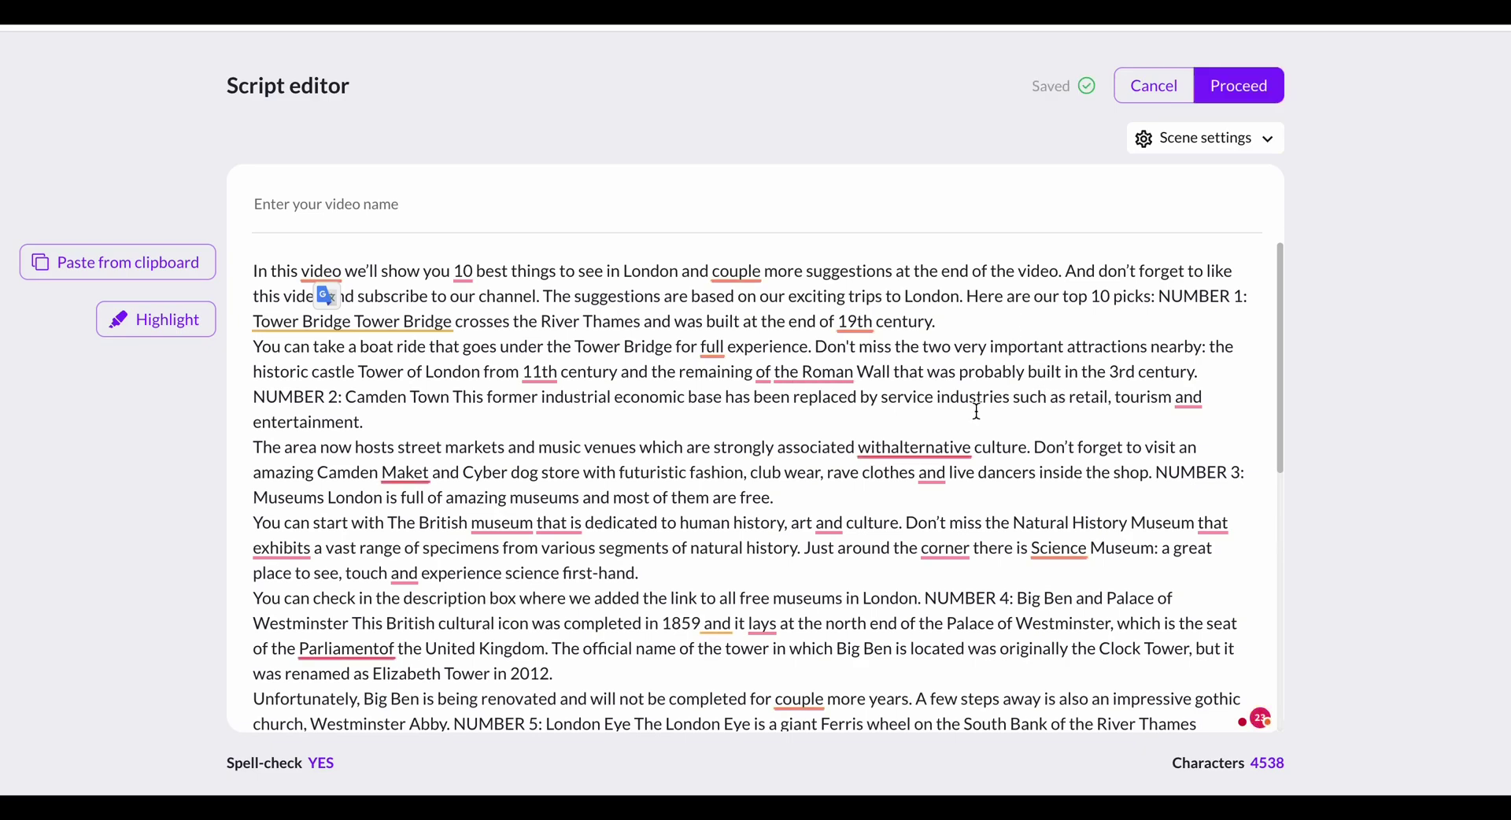
pyautogui.scroll(-6, 976, 409)
pyautogui.scroll(-1, 973, 410)
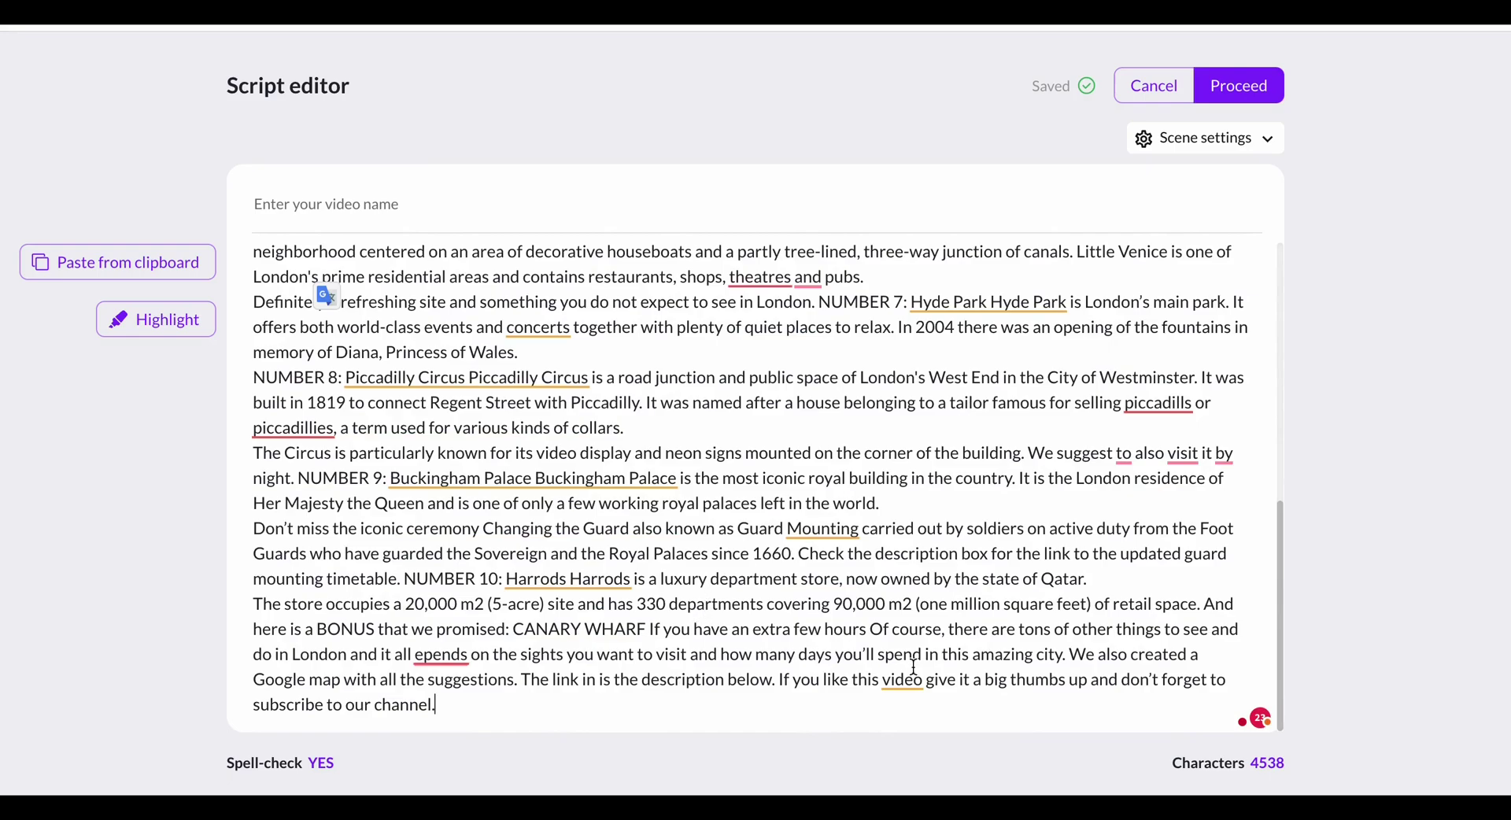
# - Browse the Templates library and choose a template to generate the London storyboard
pyautogui.click(1262, 93)
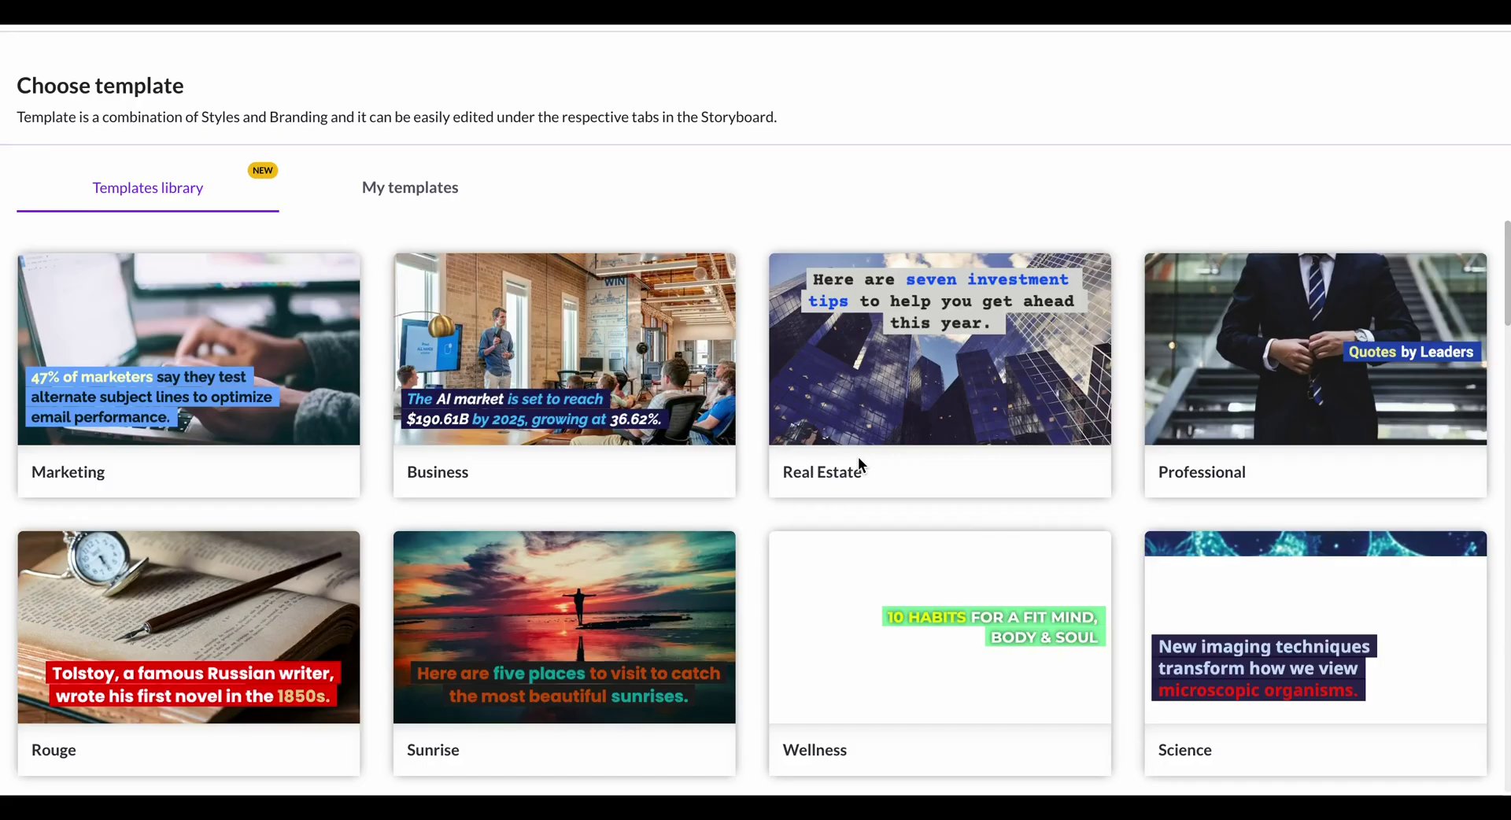
pyautogui.scroll(-4, 858, 456)
pyautogui.scroll(-2, 857, 458)
pyautogui.scroll(-2, 858, 458)
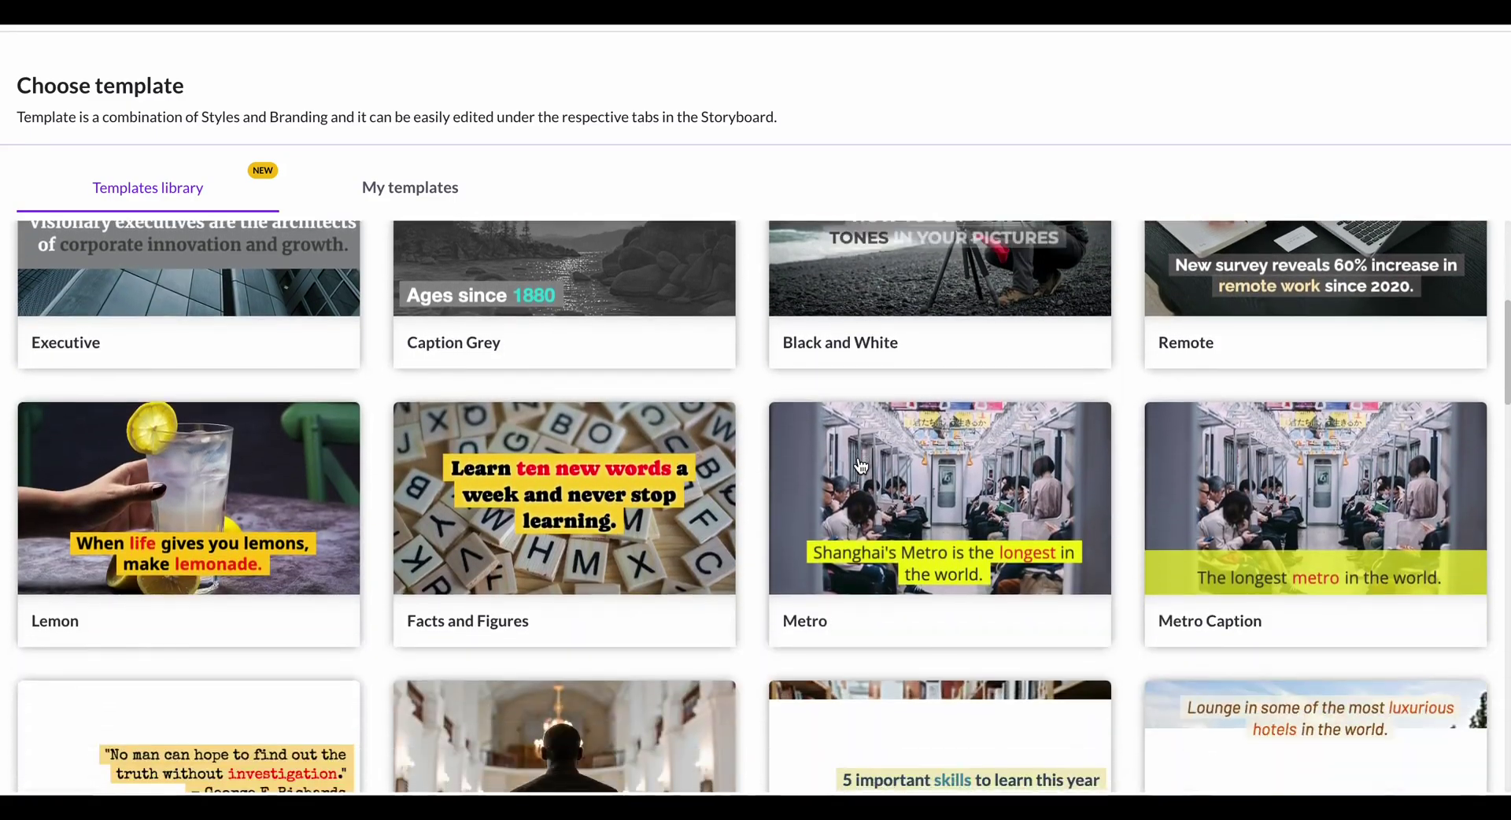
pyautogui.scroll(-1, 858, 458)
pyautogui.scroll(3, 283, 527)
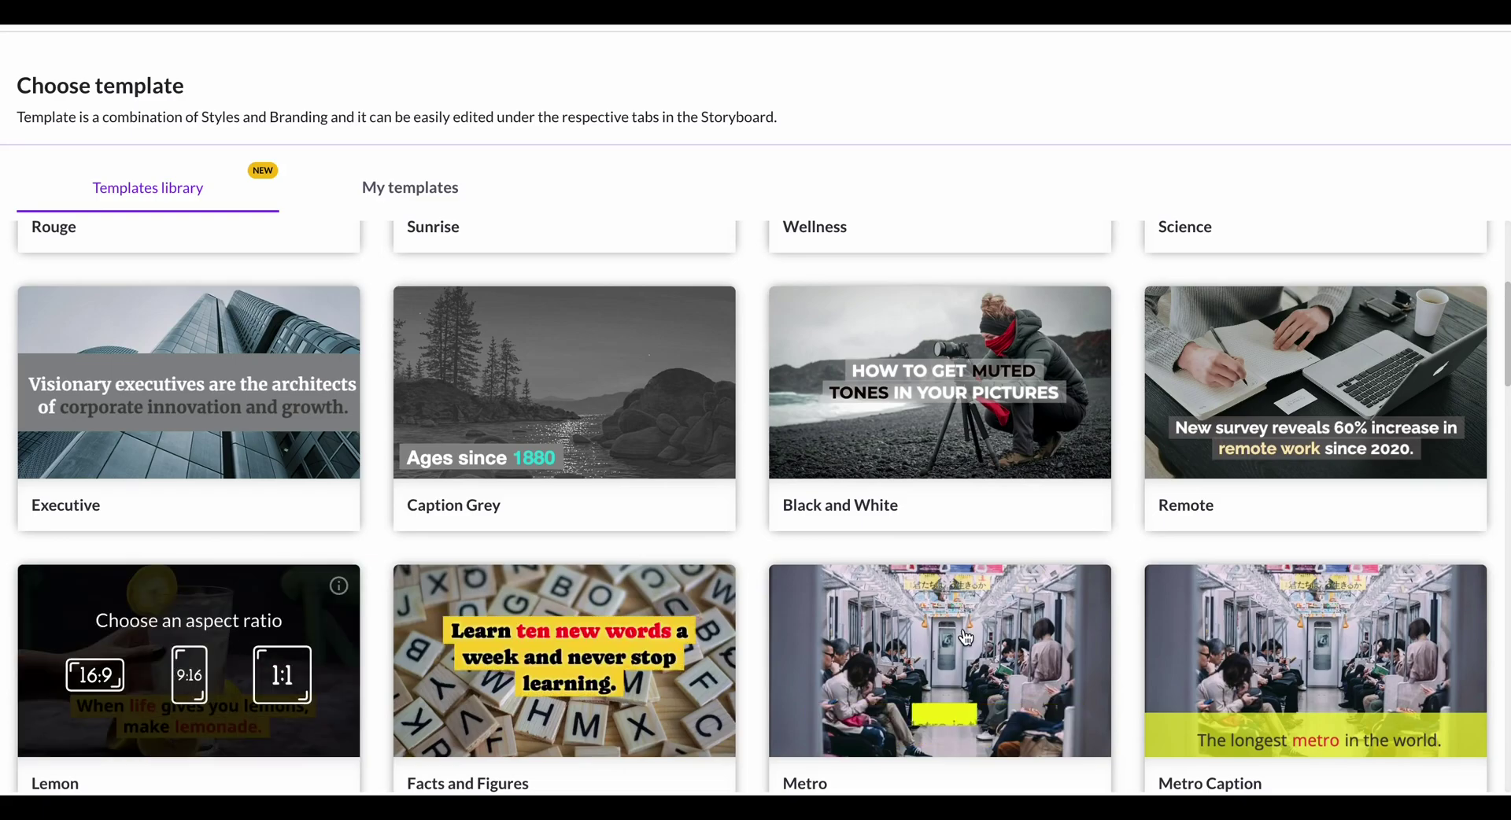
pyautogui.scroll(-3, 350, 583)
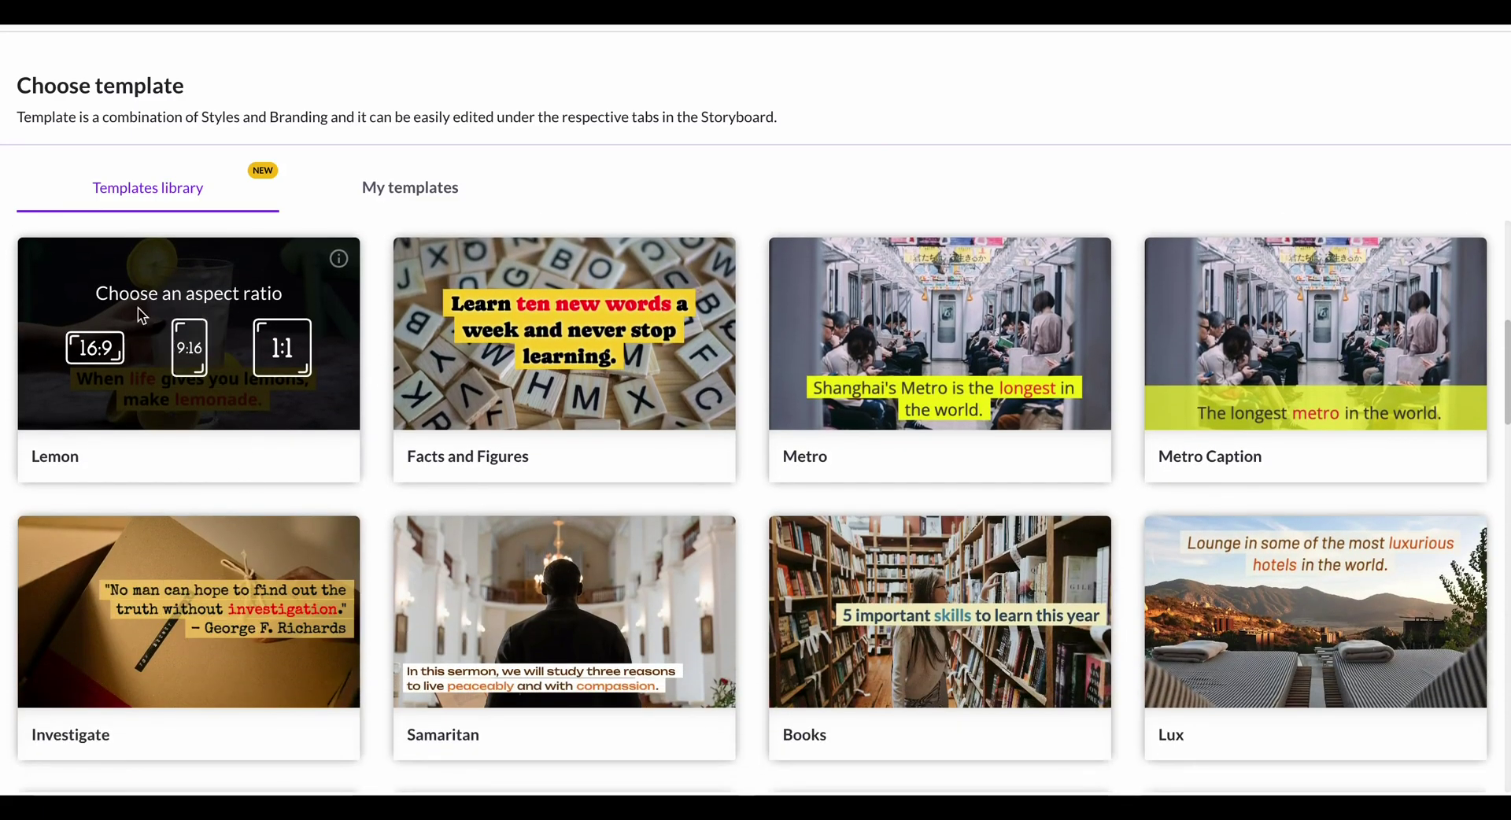
pyautogui.click(111, 350)
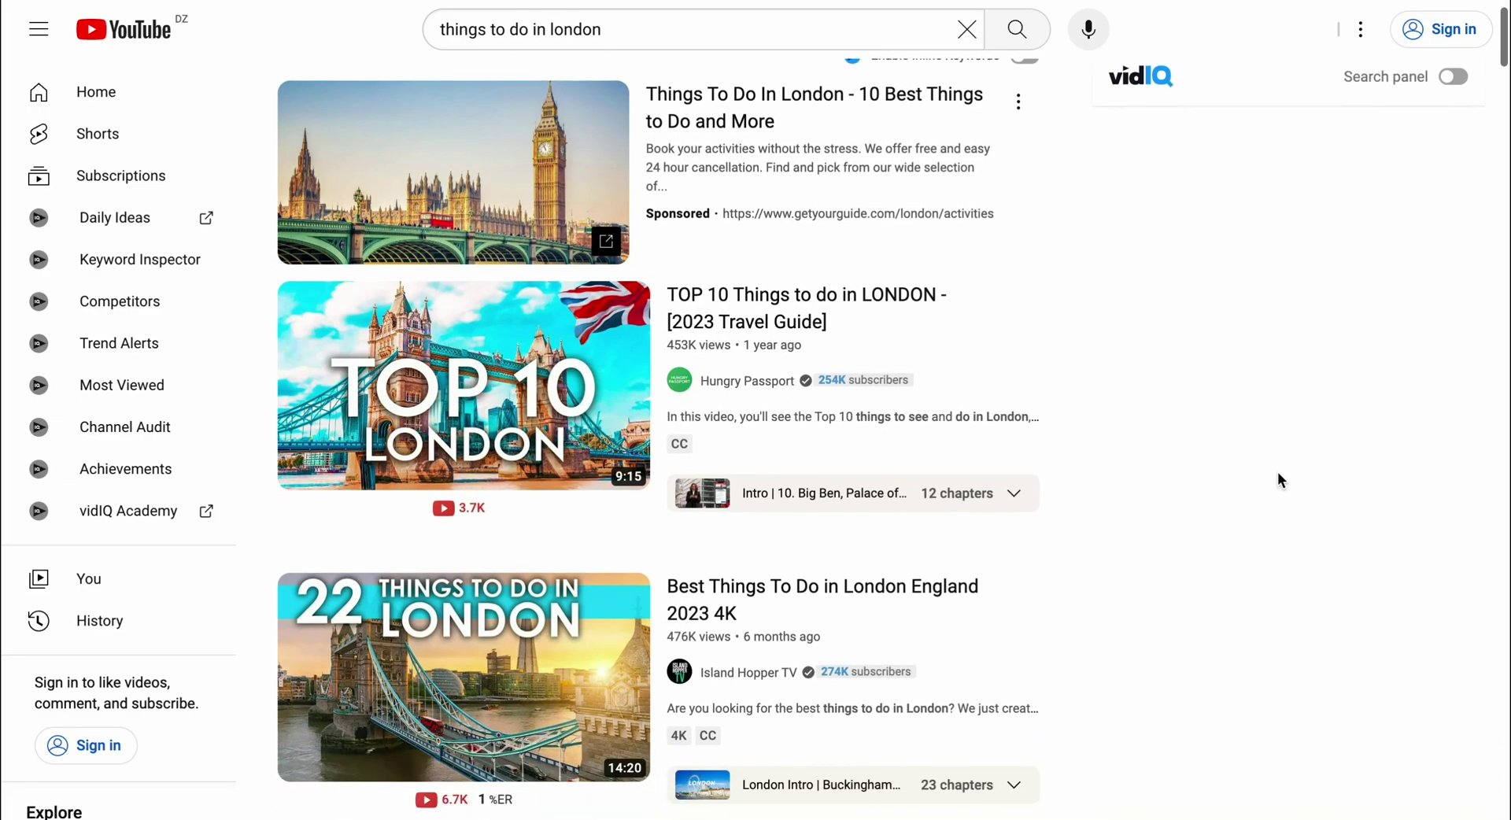
# - Scroll through YouTube's 'things to do in london' search results
pyautogui.scroll(1, 1277, 472)
pyautogui.scroll(-2, 1277, 473)
pyautogui.scroll(-2, 1277, 472)
pyautogui.scroll(-3, 1277, 473)
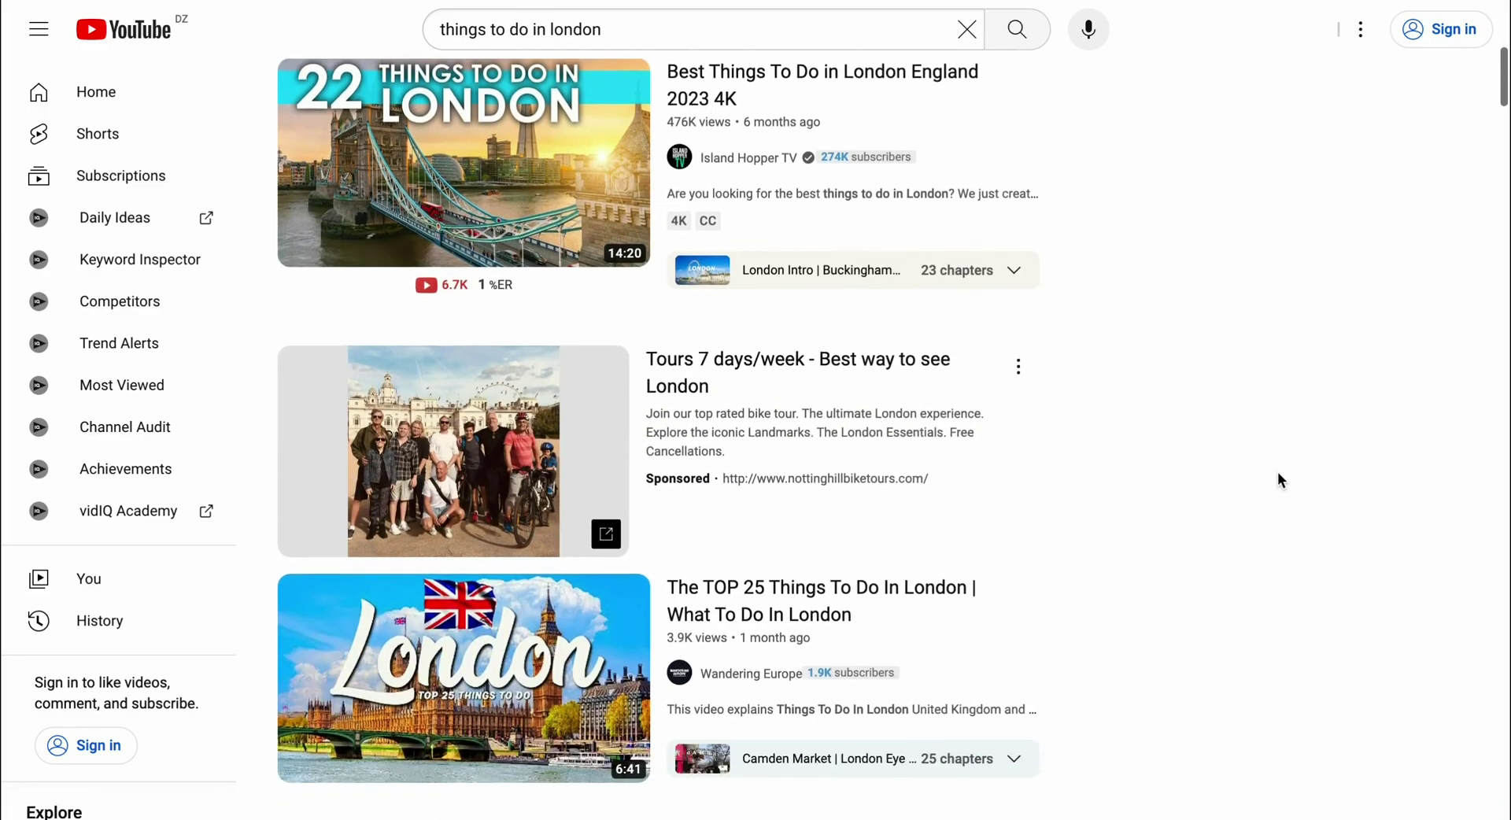
pyautogui.scroll(-1, 1279, 480)
pyautogui.scroll(-4, 1279, 480)
pyautogui.scroll(-3, 1279, 480)
pyautogui.scroll(-1, 1278, 473)
pyautogui.scroll(-4, 1278, 473)
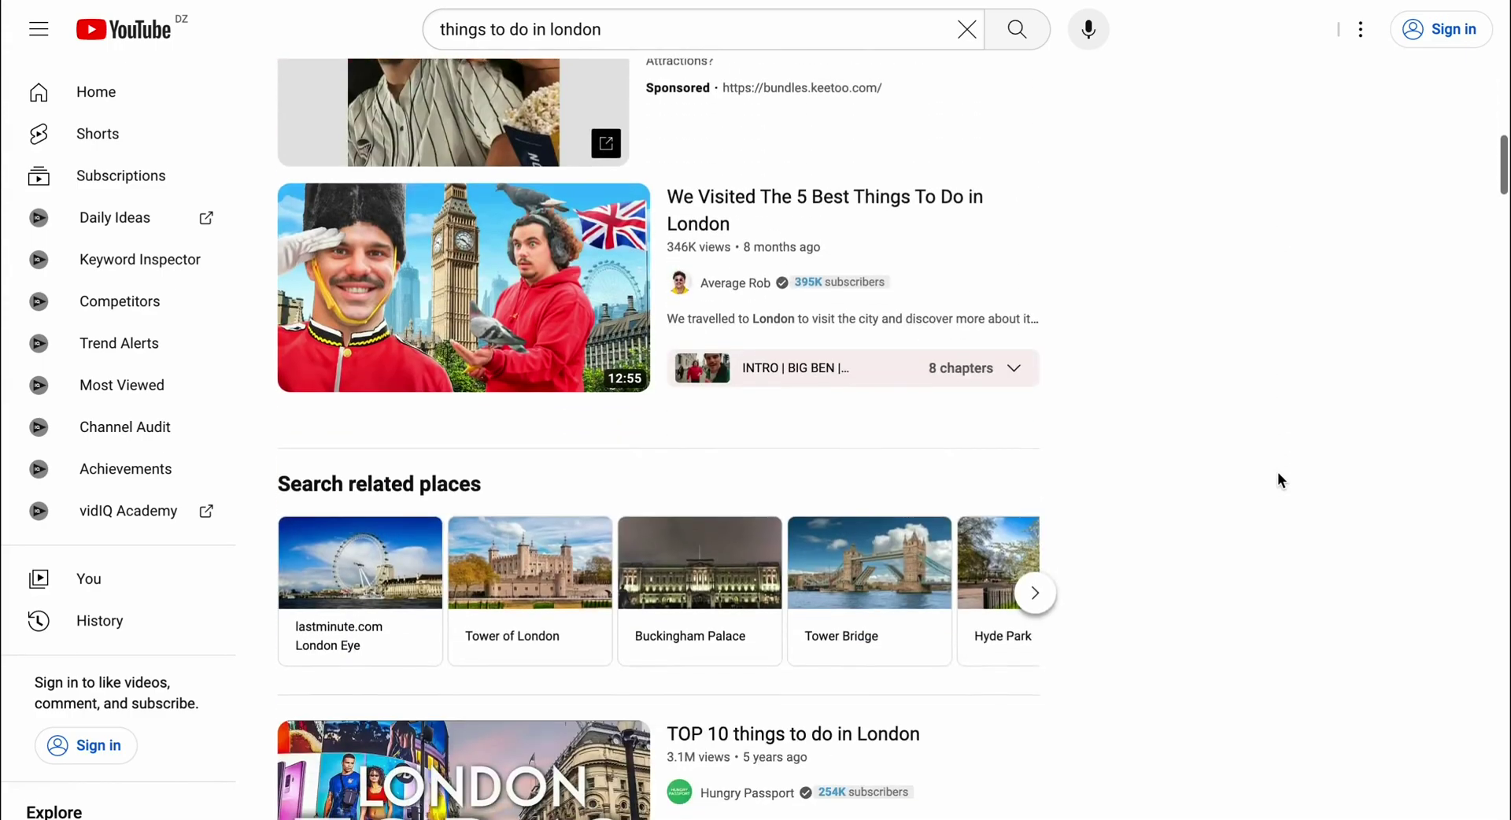
pyautogui.scroll(-1, 1278, 473)
pyautogui.scroll(-4, 1278, 473)
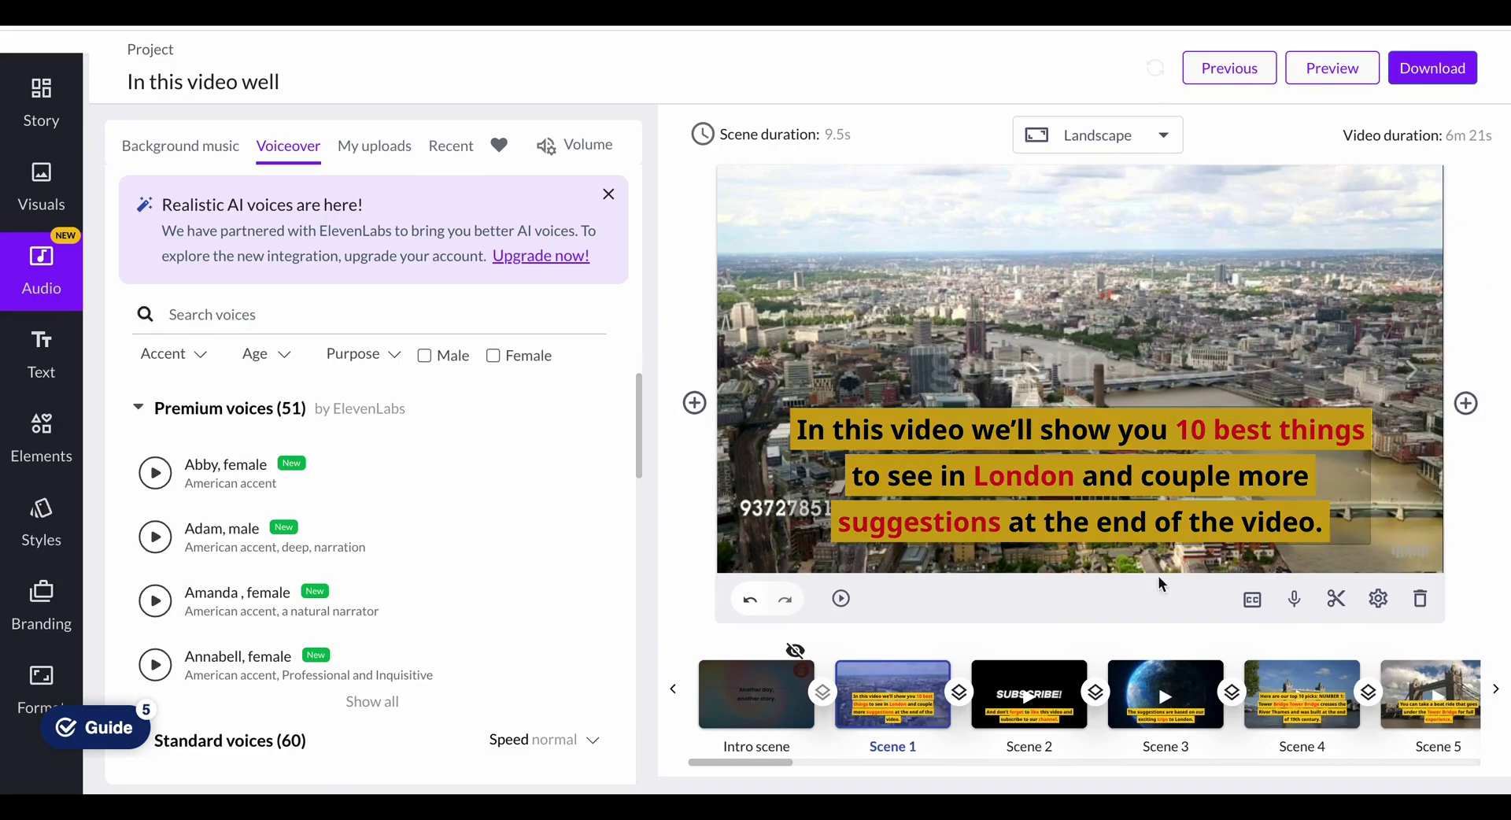
# - Scroll along the London storyboard's scene strip to reach the opening scene
pyautogui.hscroll(3, 1110, 677)
pyautogui.hscroll(2, 1110, 677)
pyautogui.hscroll(2, 1110, 677)
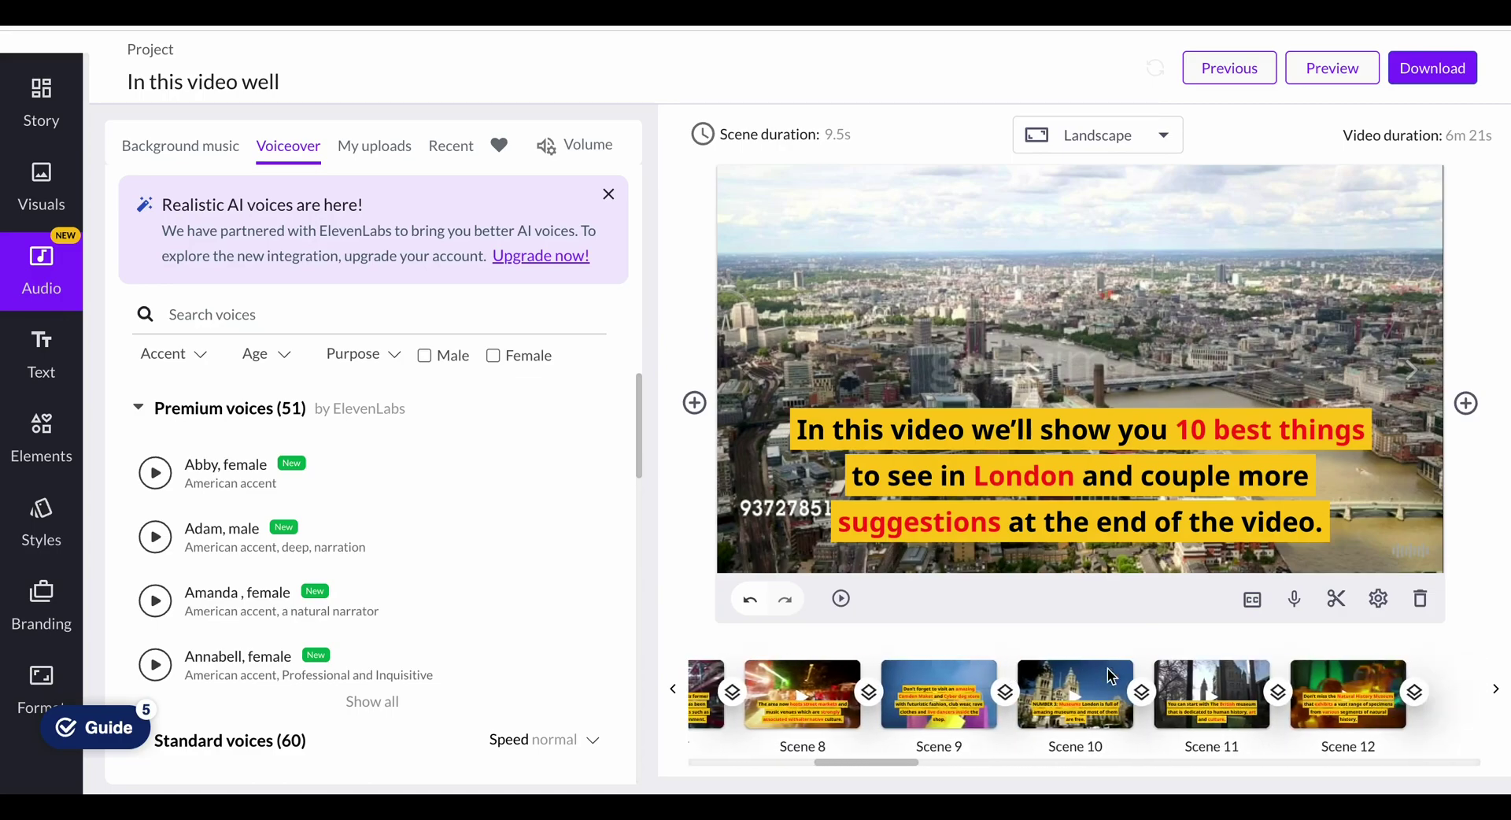
pyautogui.hscroll(2, 1110, 677)
pyautogui.hscroll(3, 1107, 668)
pyautogui.hscroll(2, 1107, 667)
pyautogui.hscroll(3, 1108, 667)
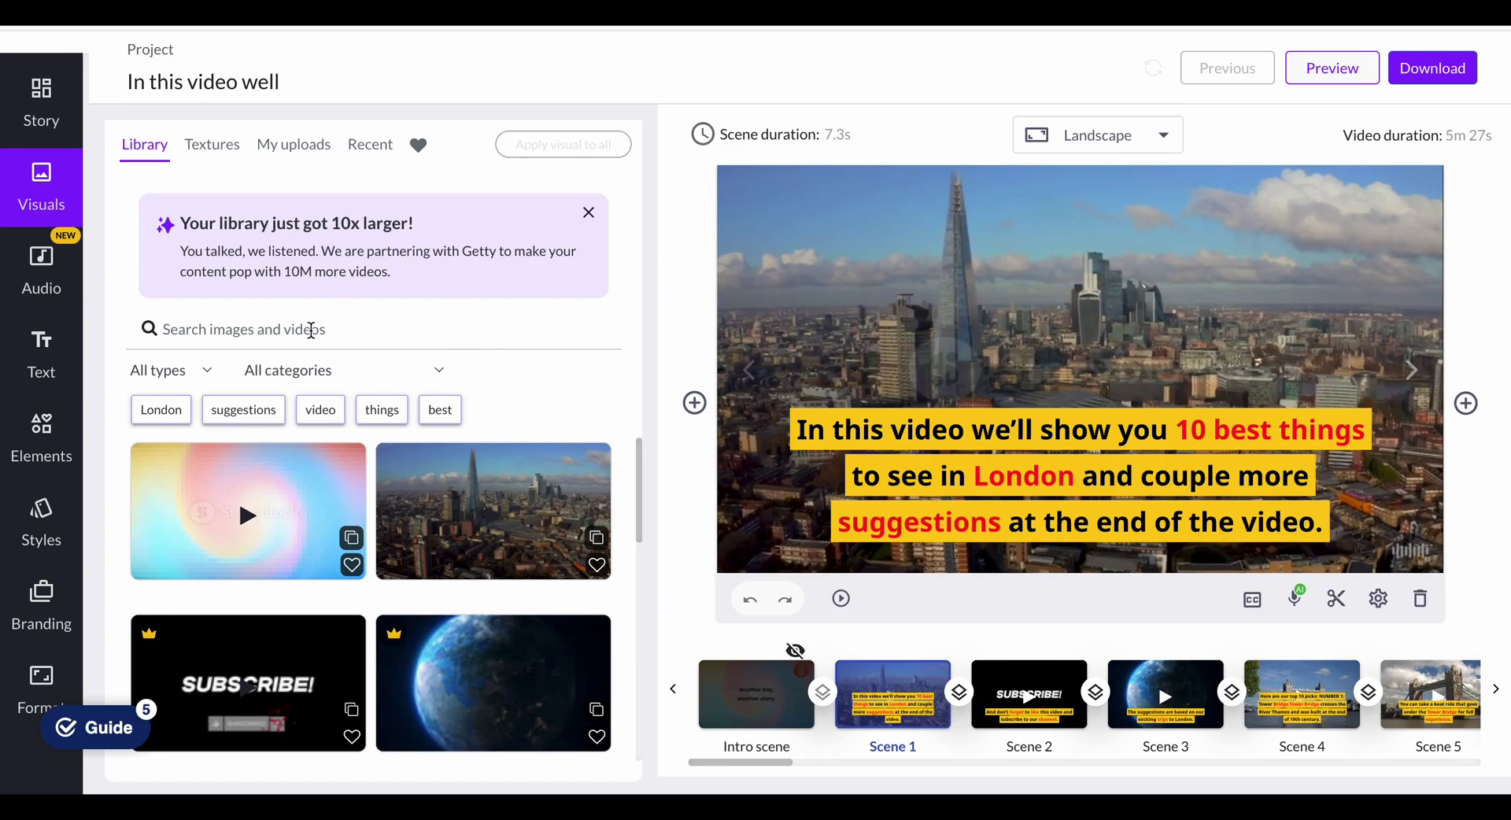
# - Search stock visuals for 'london' and apply the Big Ben and Westminster Bridge clip to Scene 1
pyautogui.click(307, 337)
pyautogui.write('l')
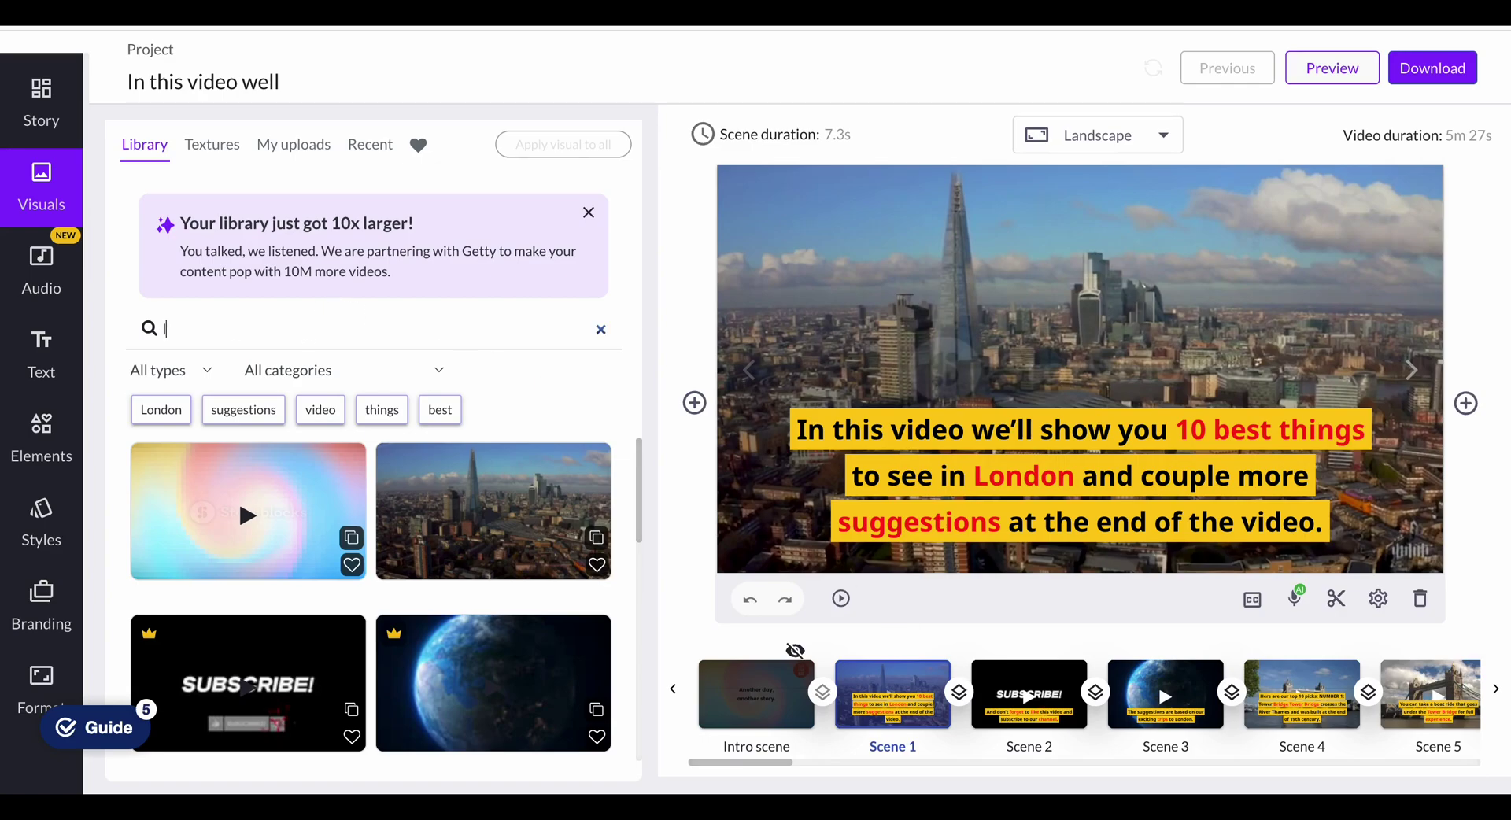
pyautogui.write('ondon')
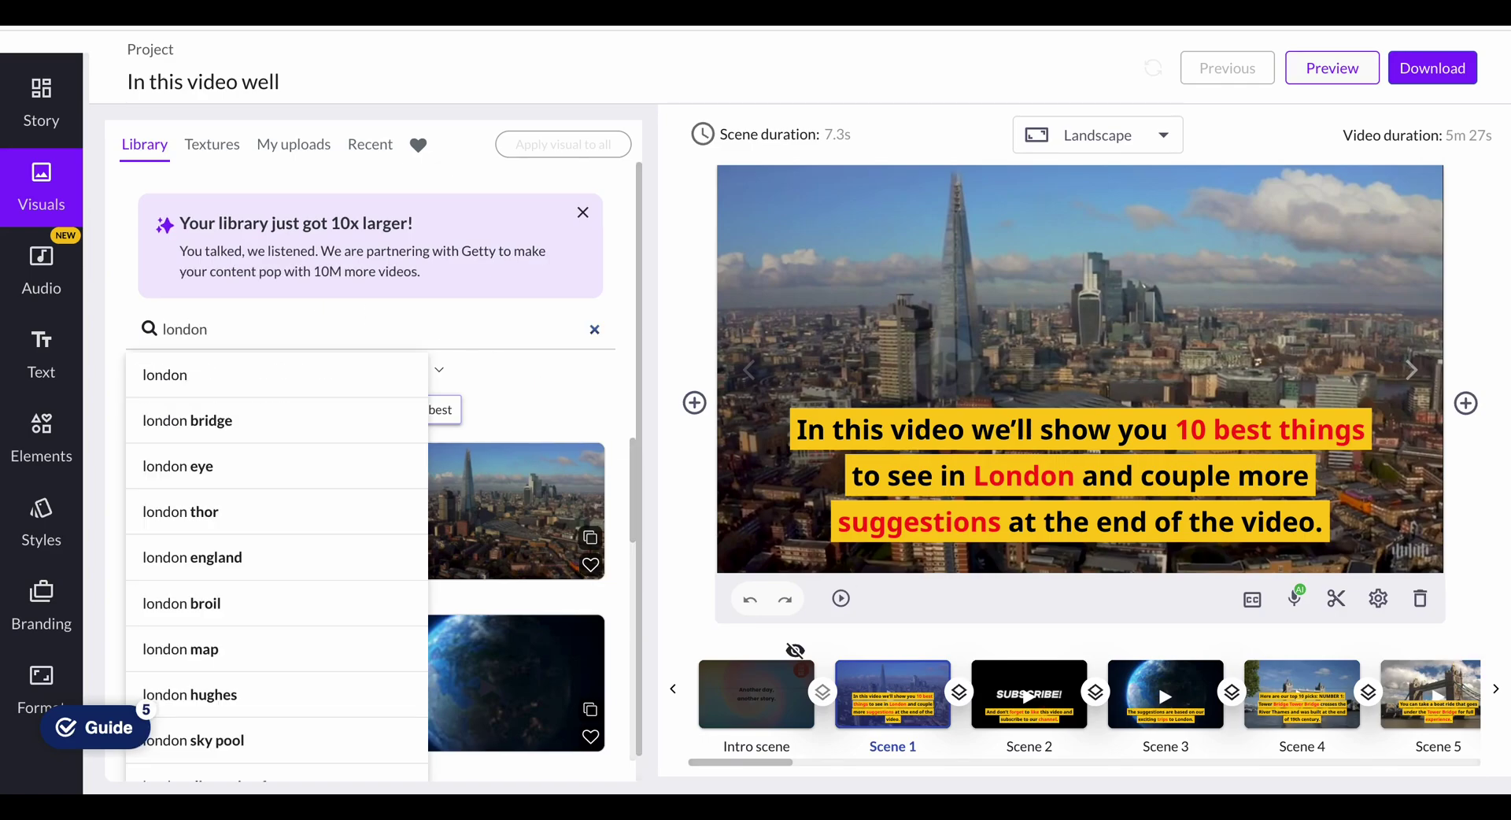
pyautogui.press('Return')
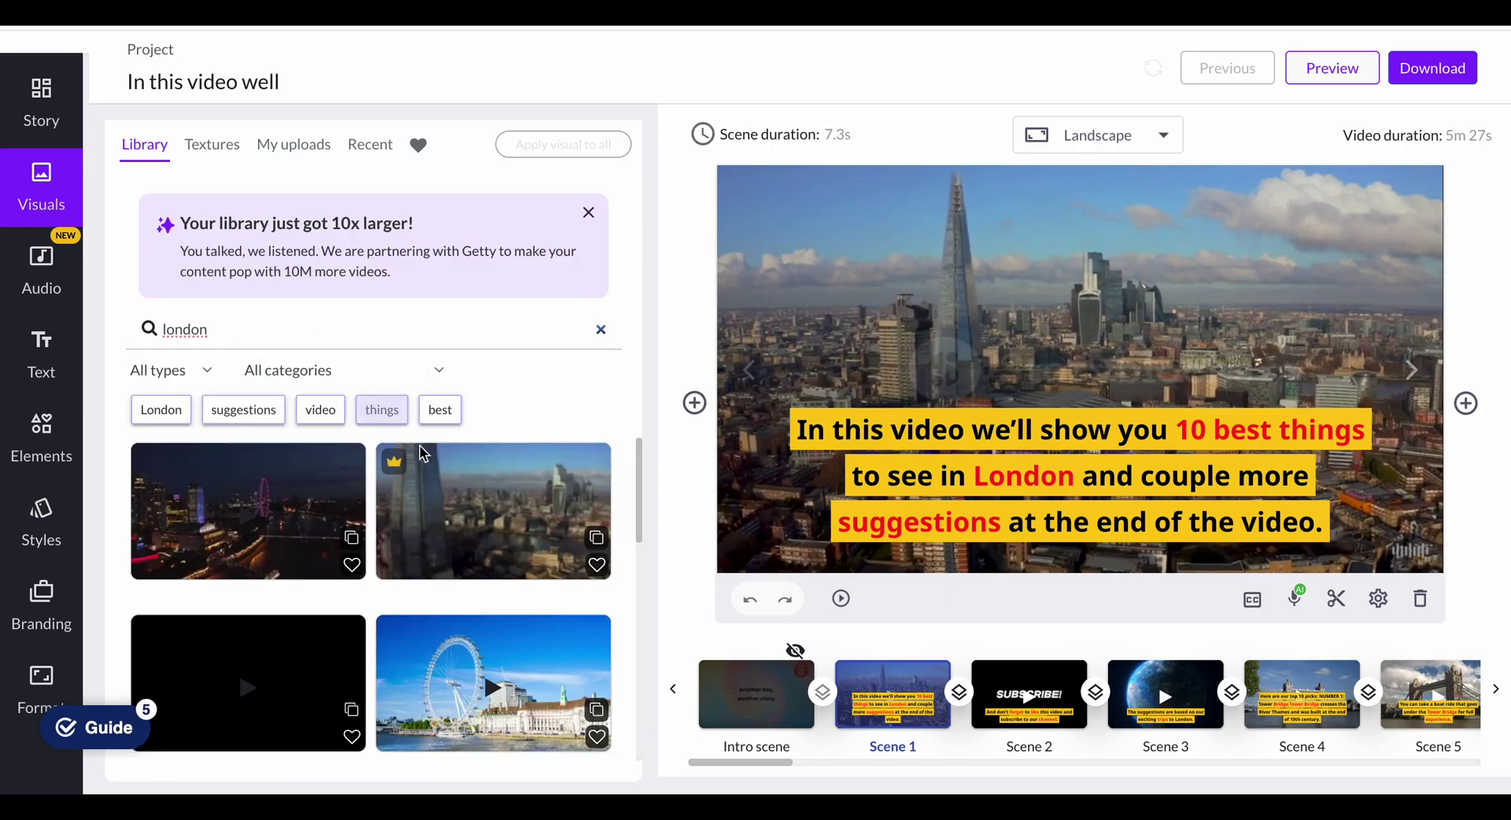
pyautogui.scroll(-1, 581, 526)
pyautogui.scroll(-1, 581, 526)
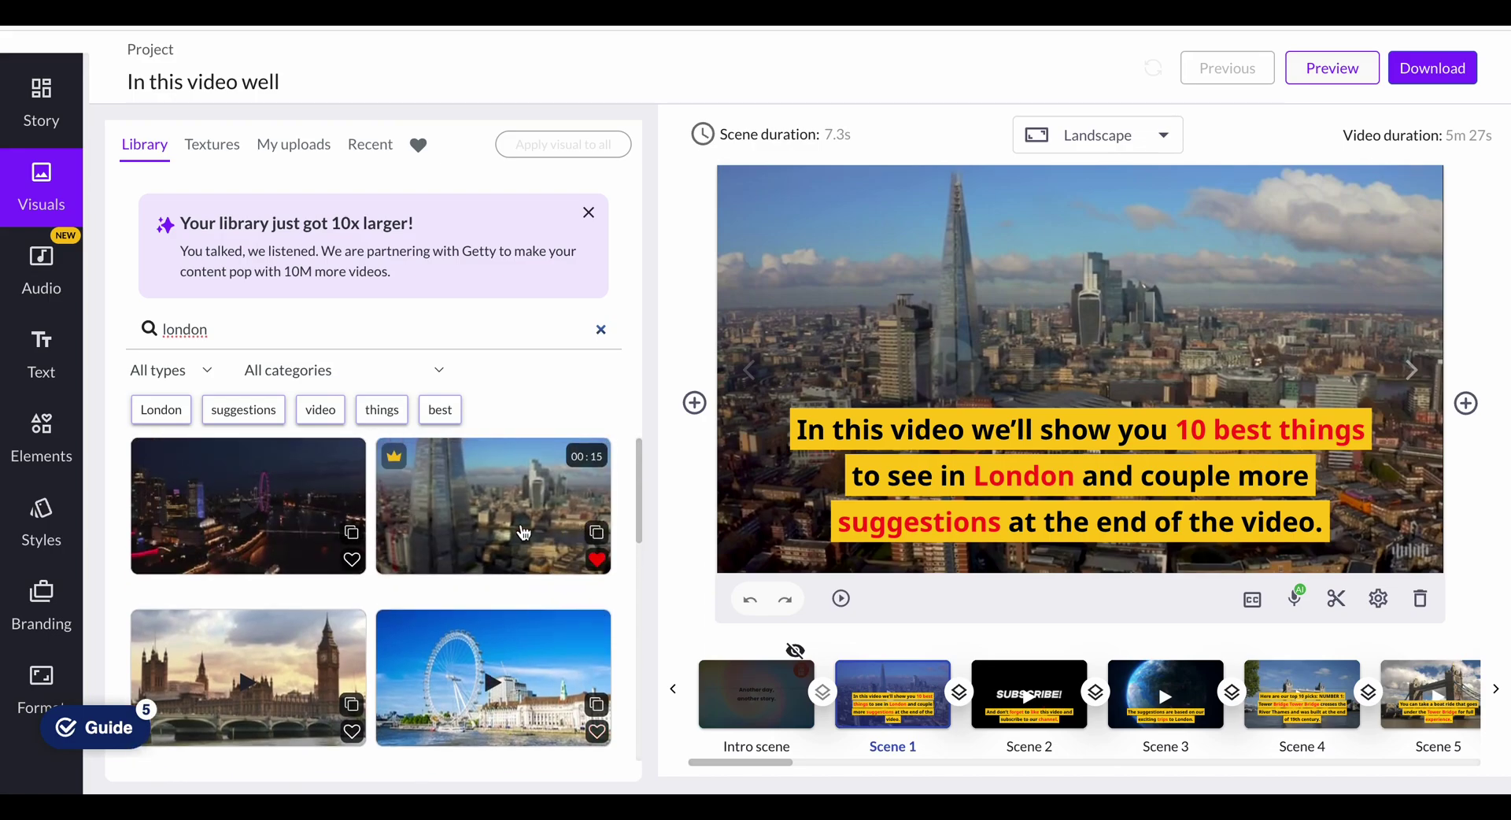
pyautogui.moveTo(248, 600)
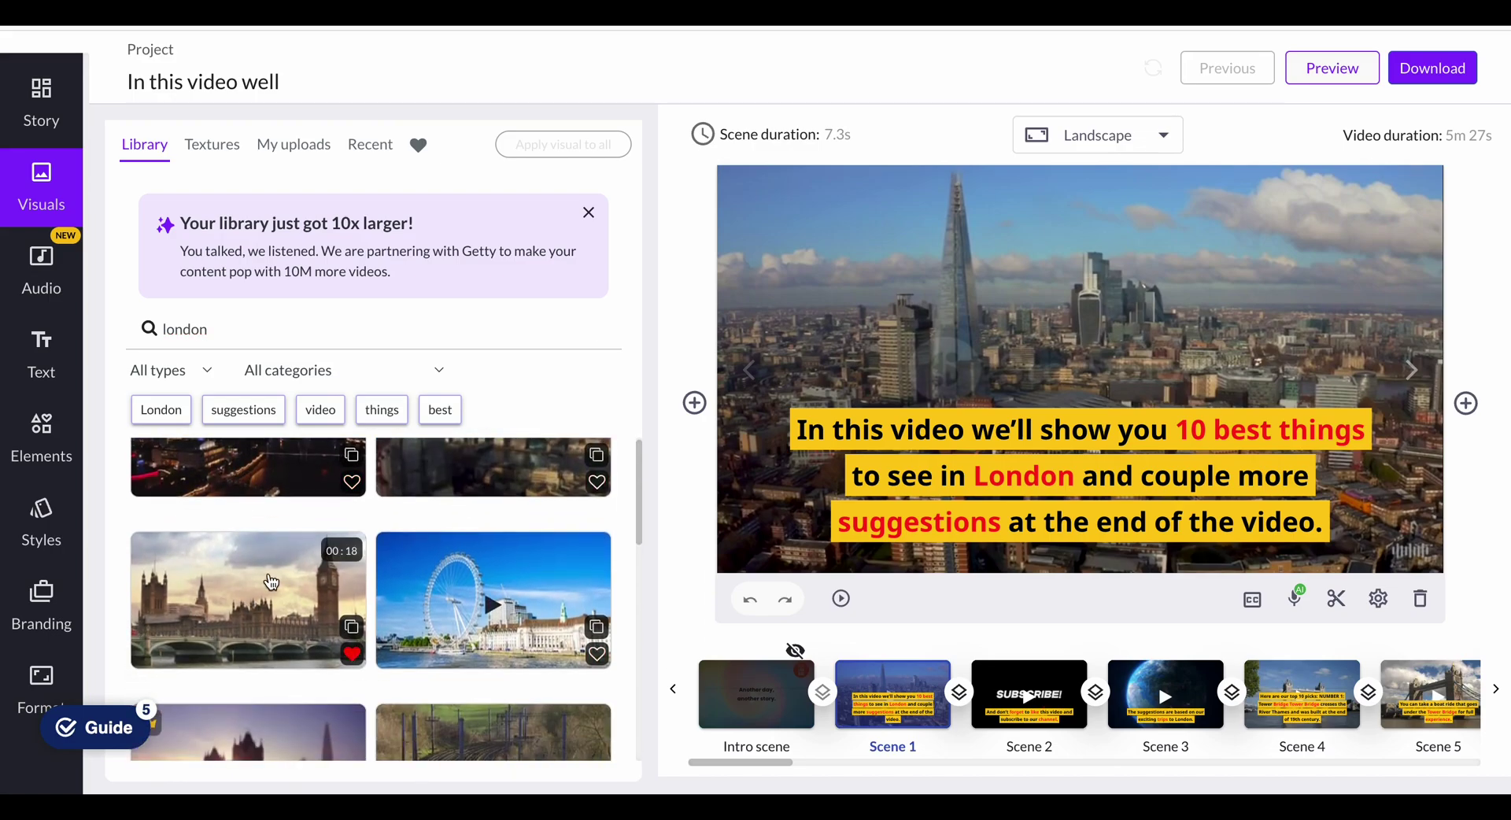
pyautogui.click(271, 582)
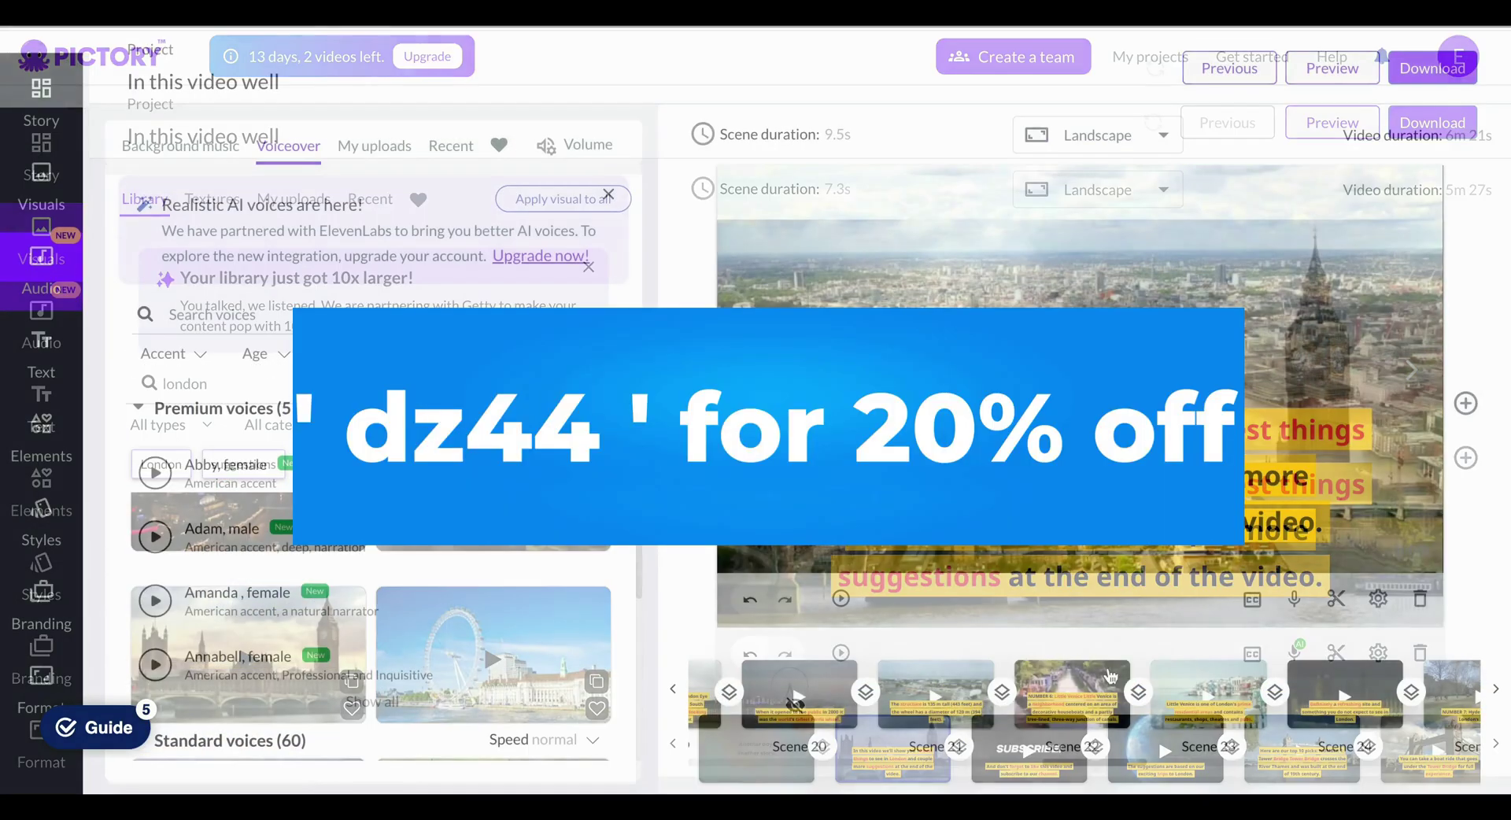
# - Collapse the Premium voices list and close the 'Realistic AI voices' banner
pyautogui.hscroll(3, 1181, 692)
pyautogui.hscroll(2, 1259, 692)
pyautogui.hscroll(2, 1263, 693)
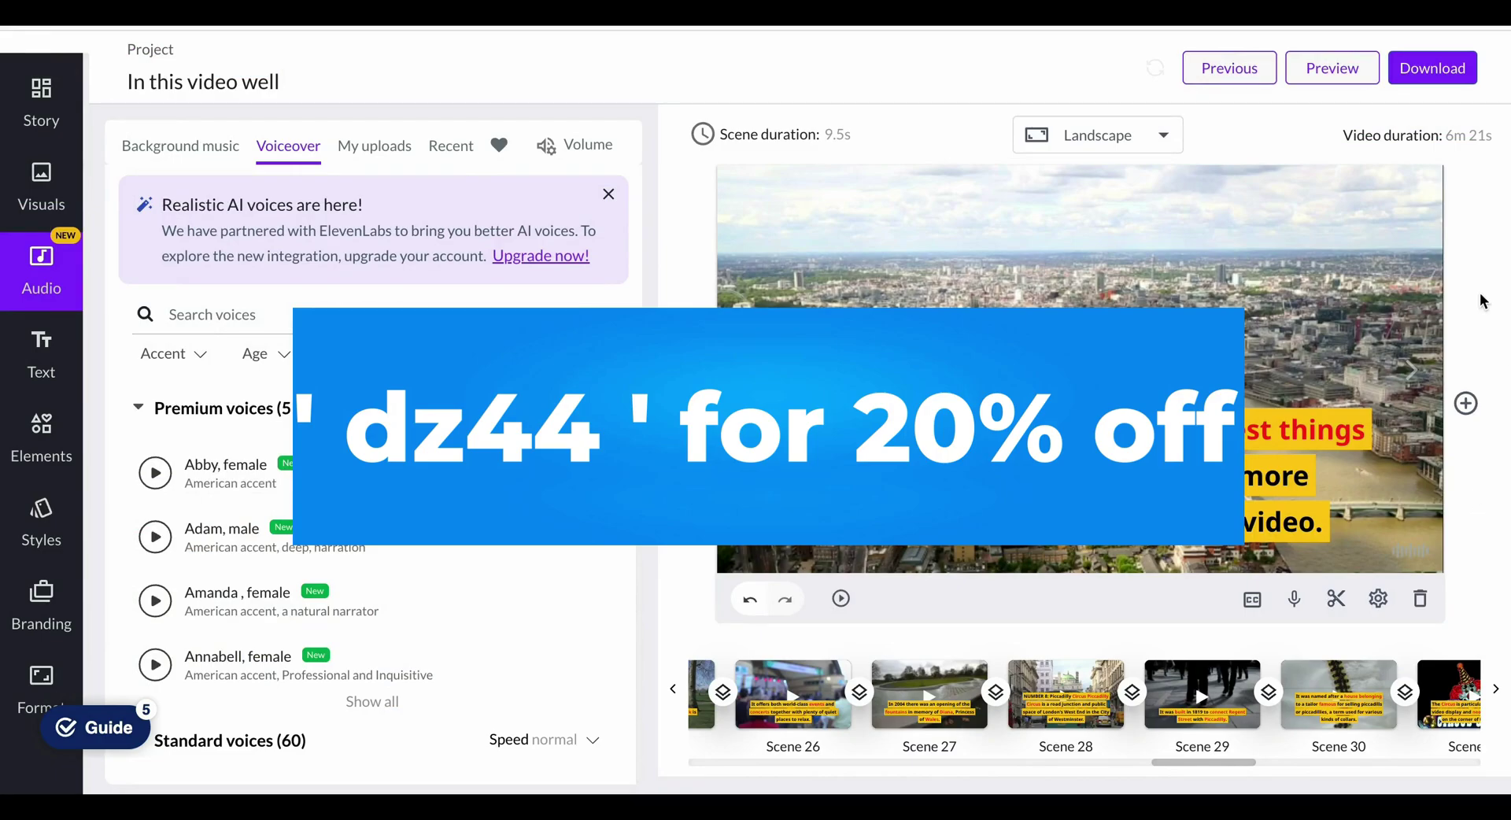
pyautogui.scroll(-2, 315, 401)
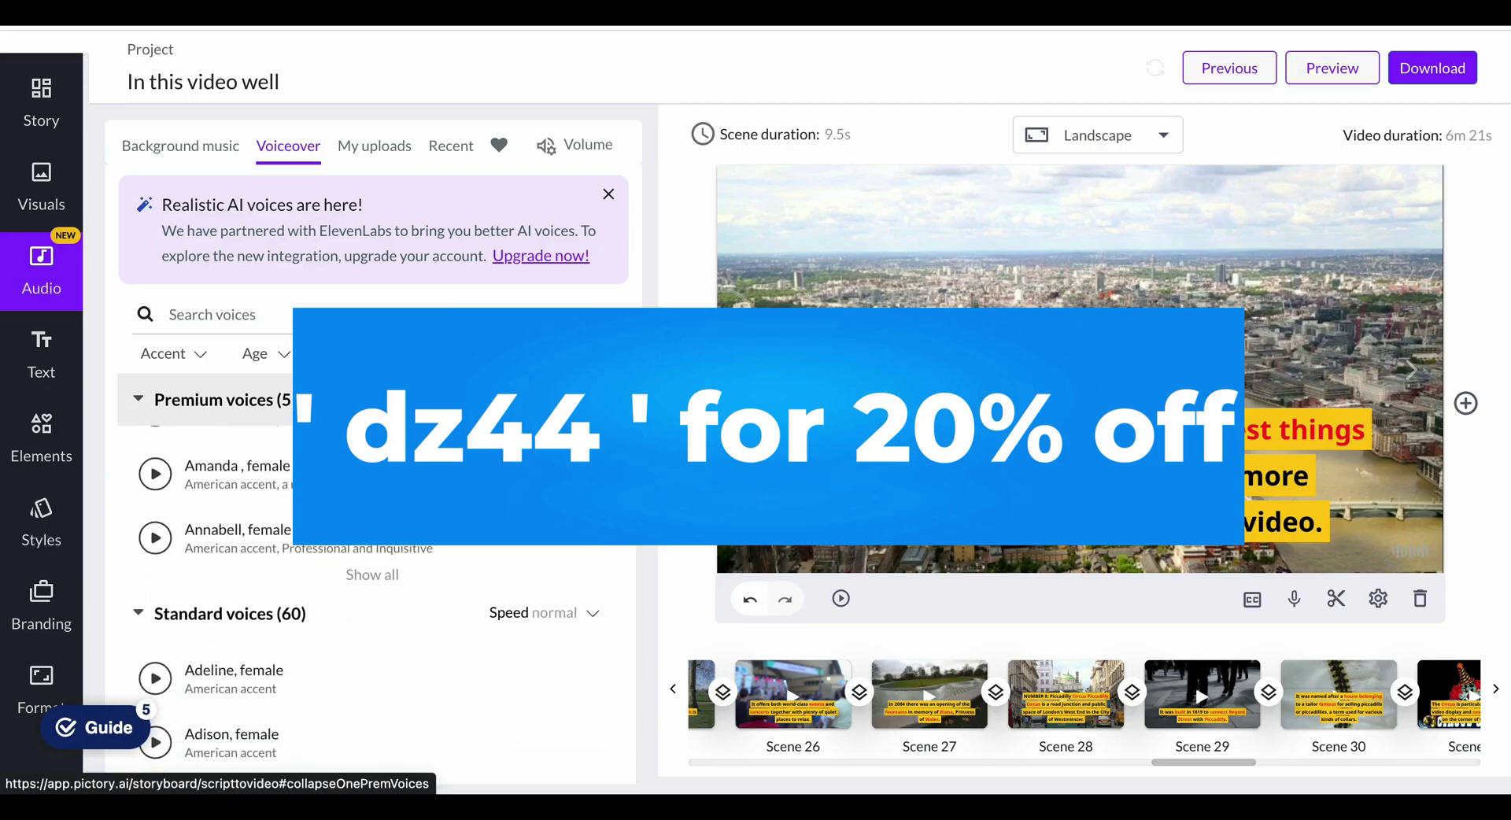
pyautogui.click(381, 401)
pyautogui.scroll(-2, 331, 487)
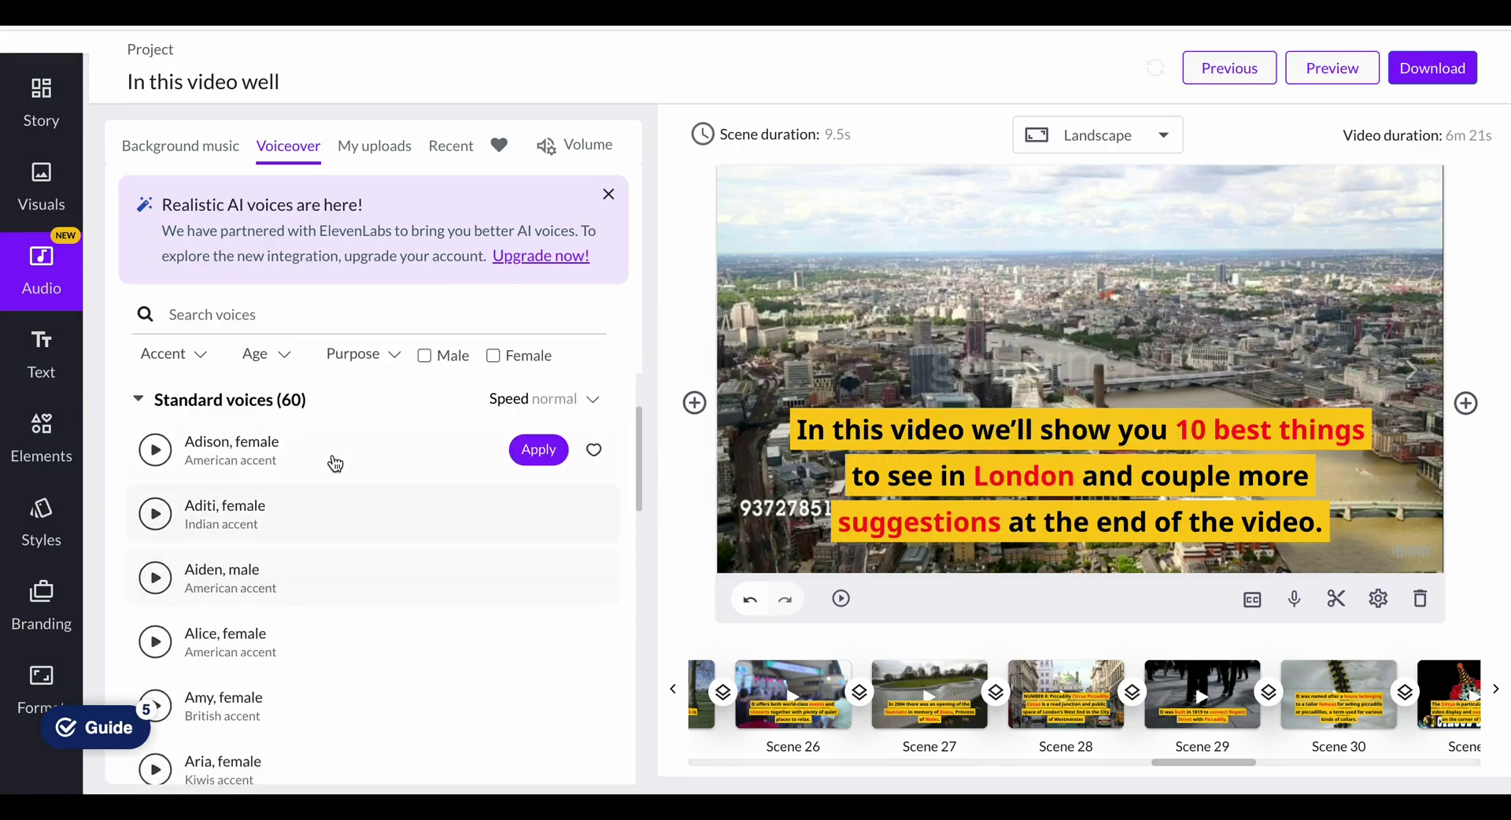
pyautogui.click(609, 194)
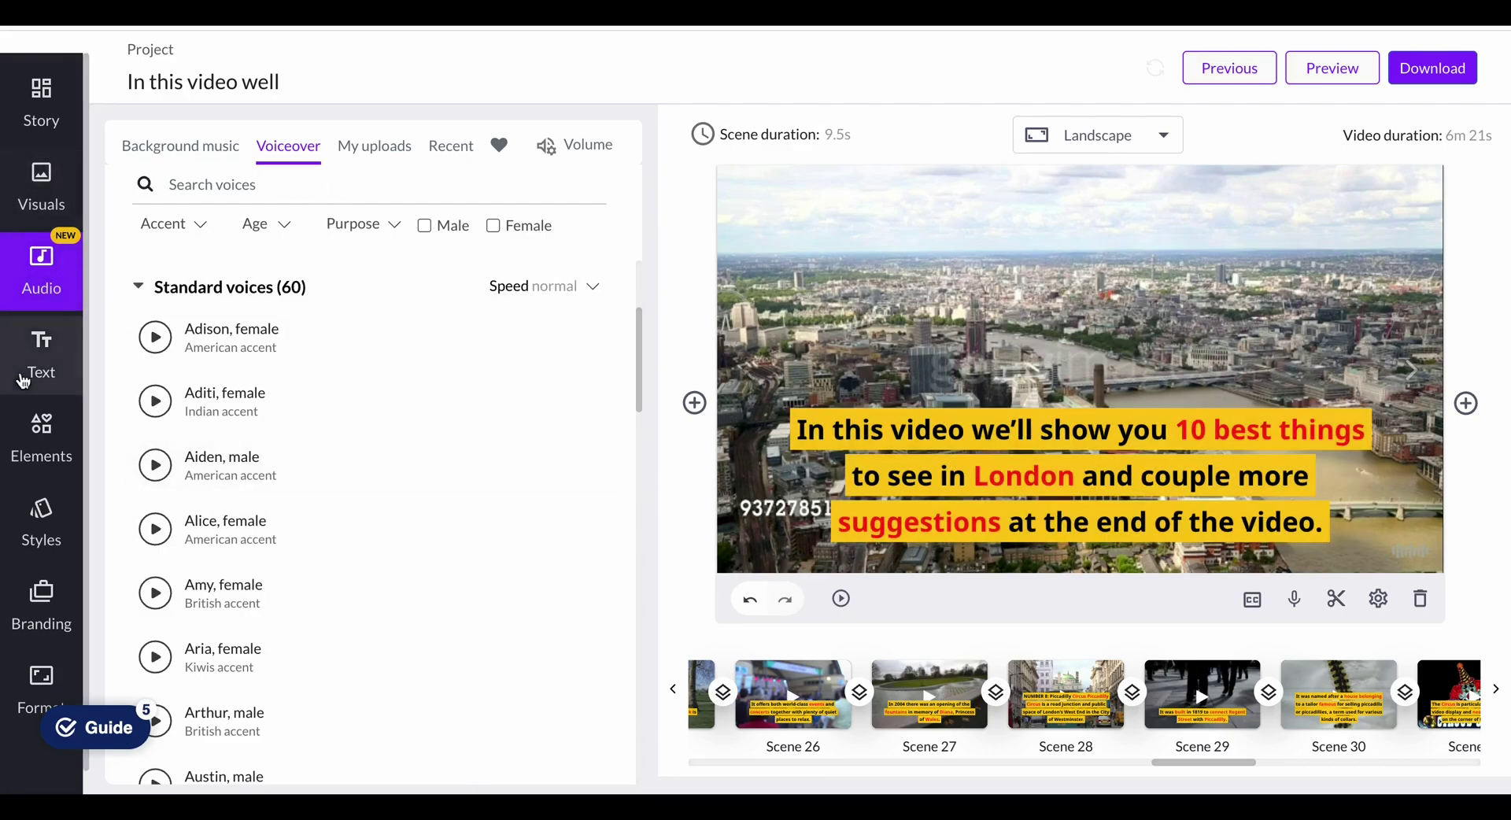
# - Replace the opening scene's river-view background with the Shard skyline clip from the Visuals library
pyautogui.click(43, 200)
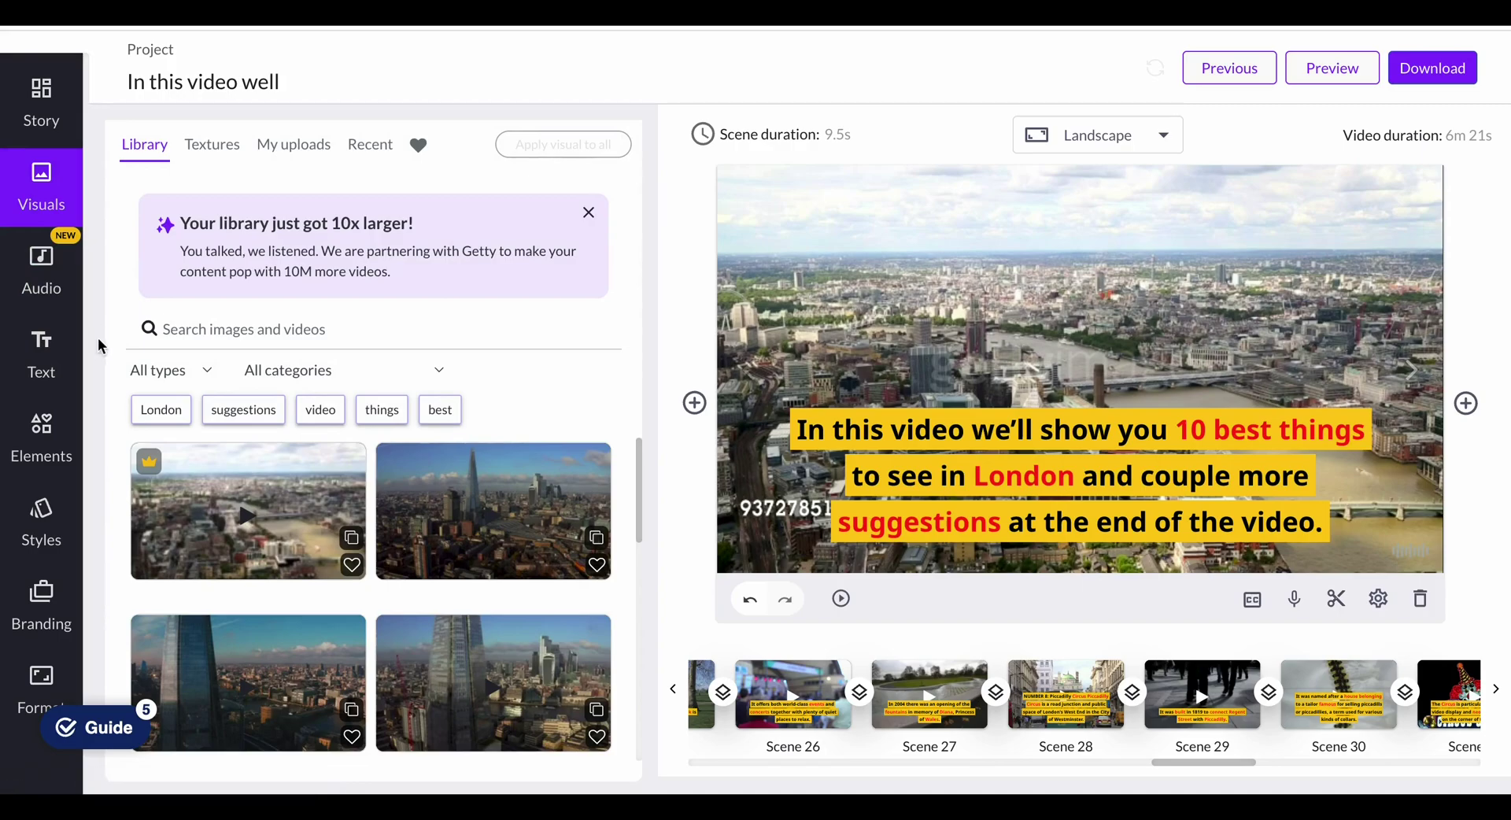
pyautogui.scroll(-1, 464, 476)
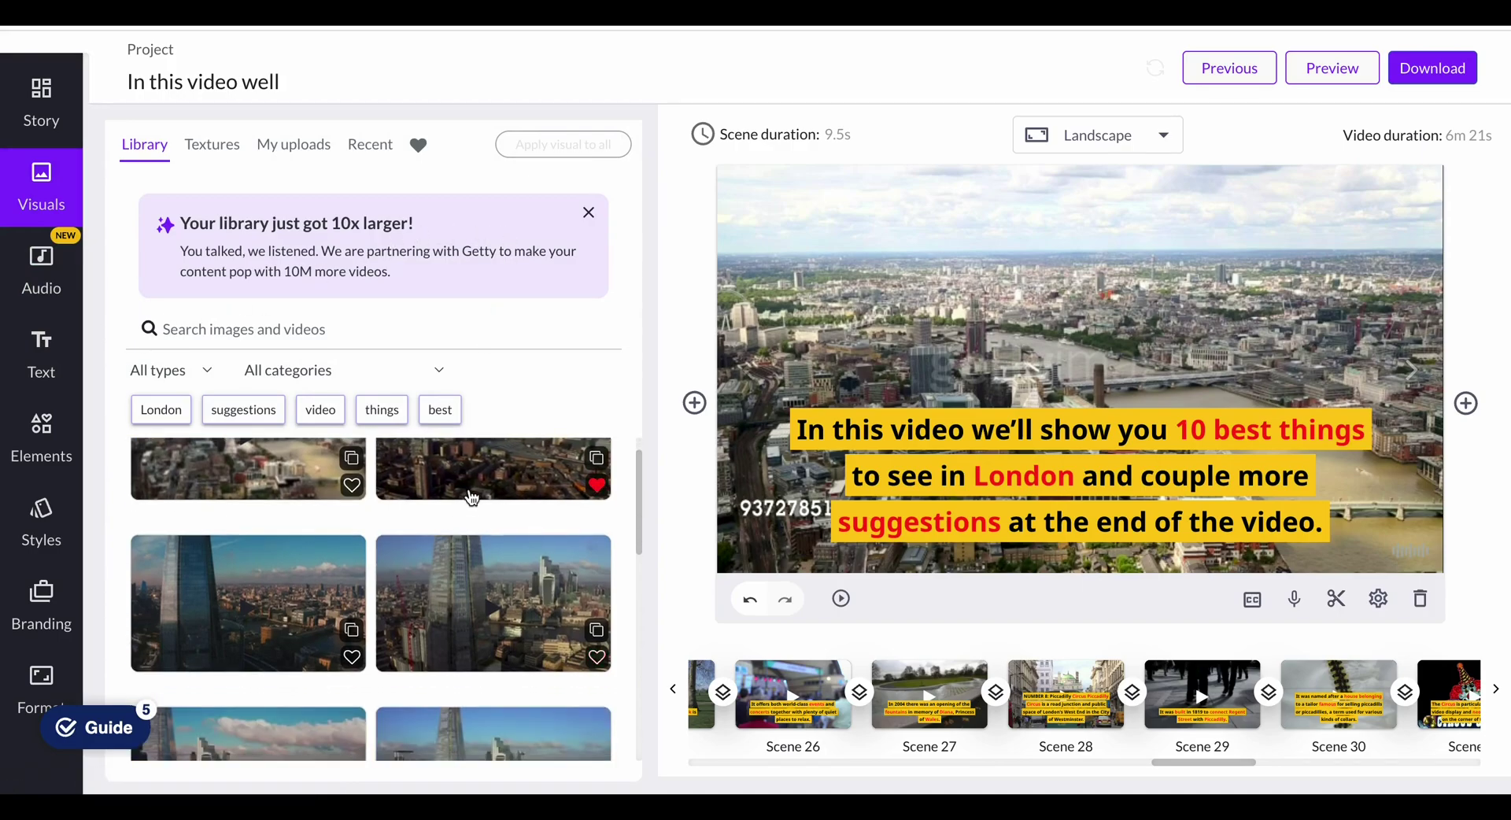
pyautogui.click(474, 488)
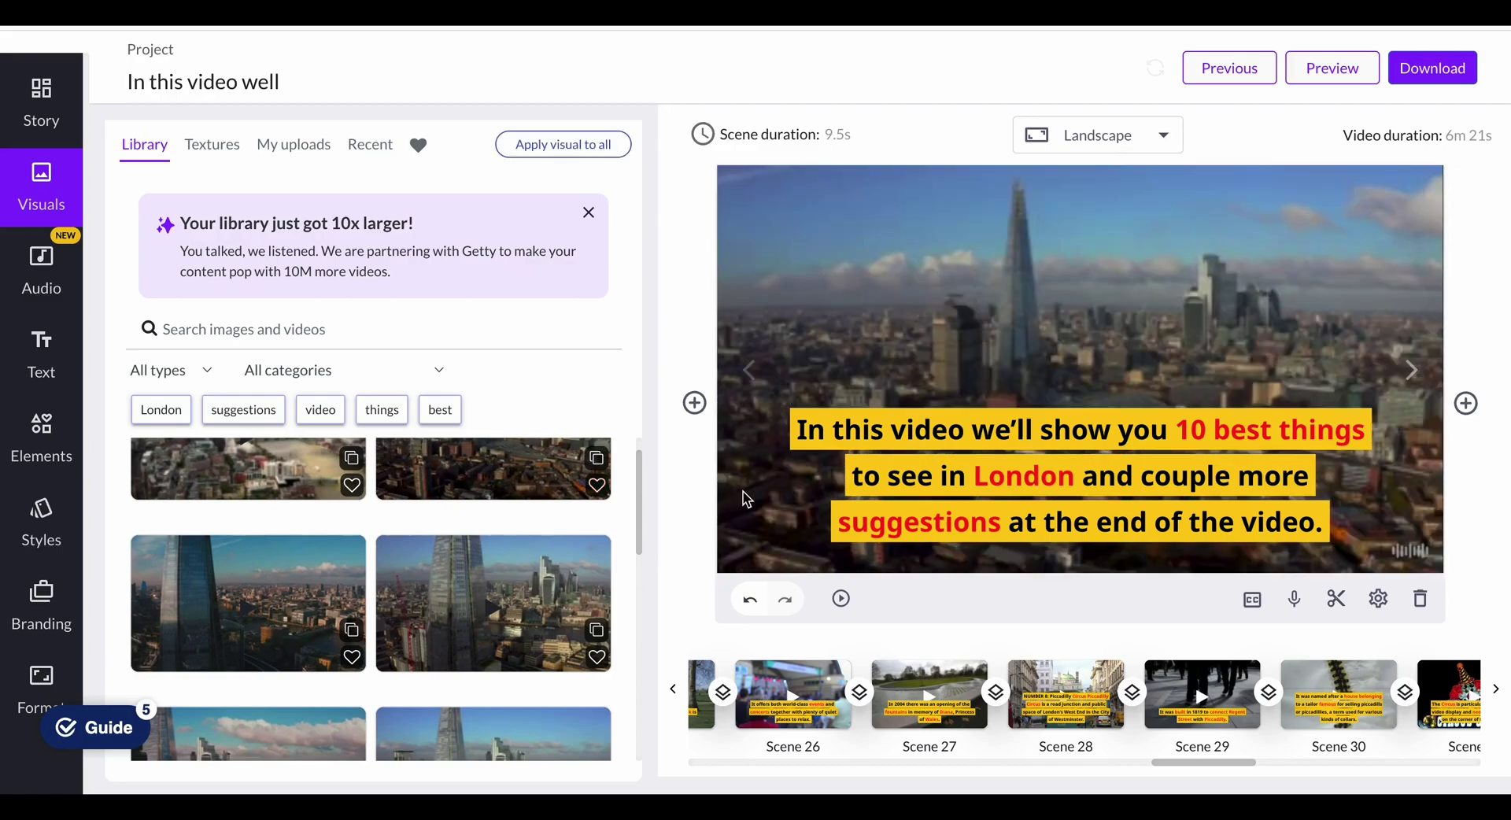